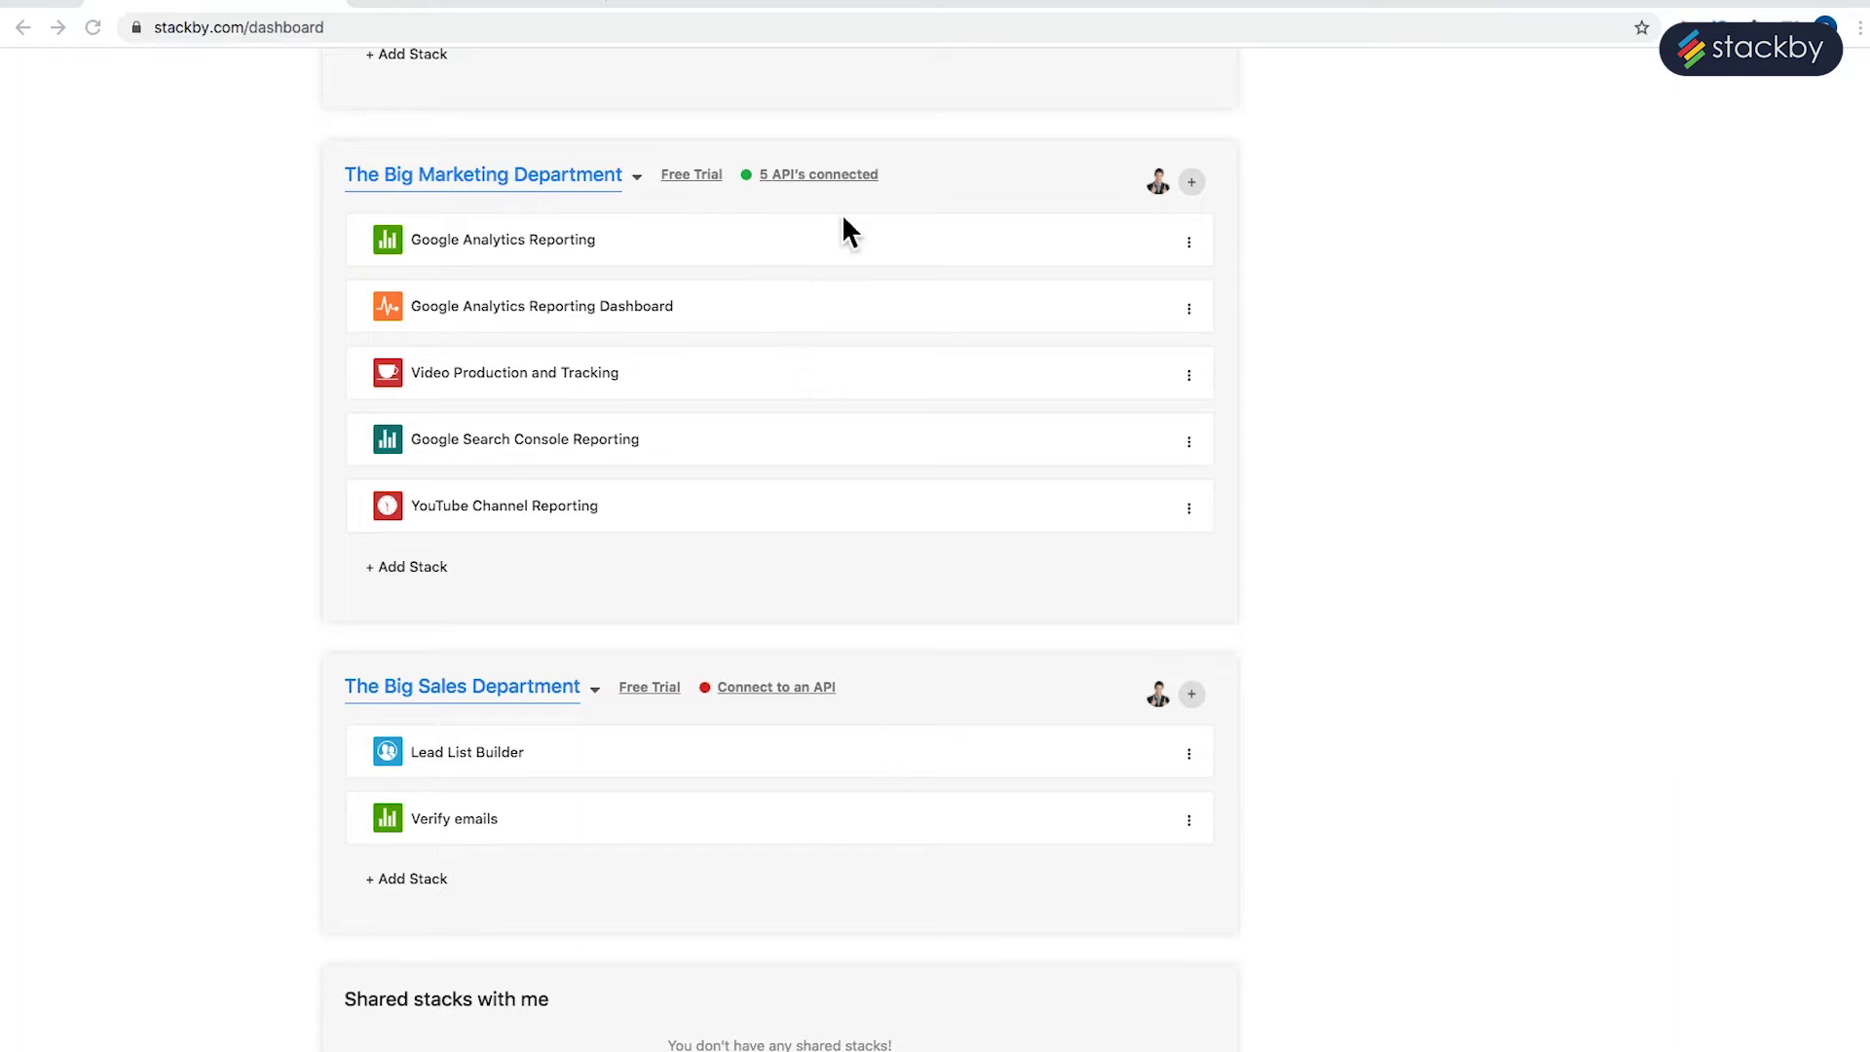
# Open the YouTube Analytics integration page from the connected APIs of The Big Marketing Department workspace.
pyautogui.click(815, 174)
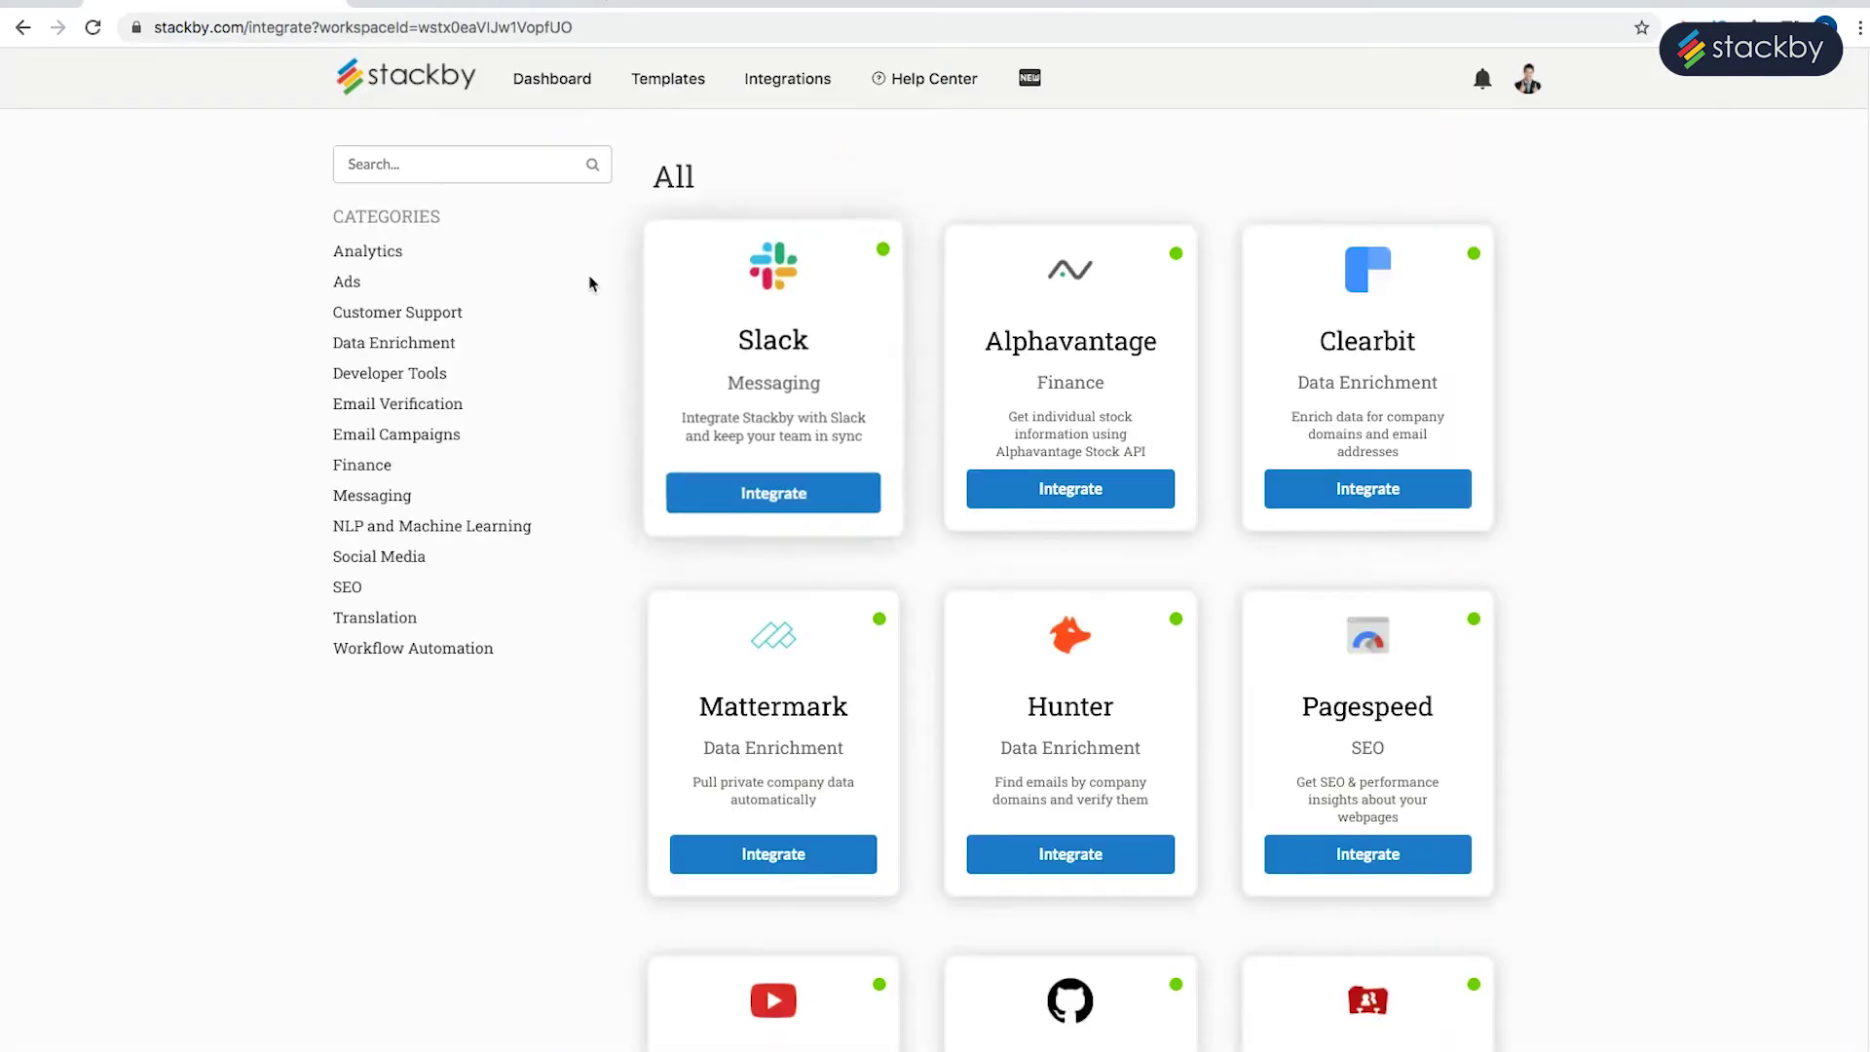
pyautogui.click(370, 252)
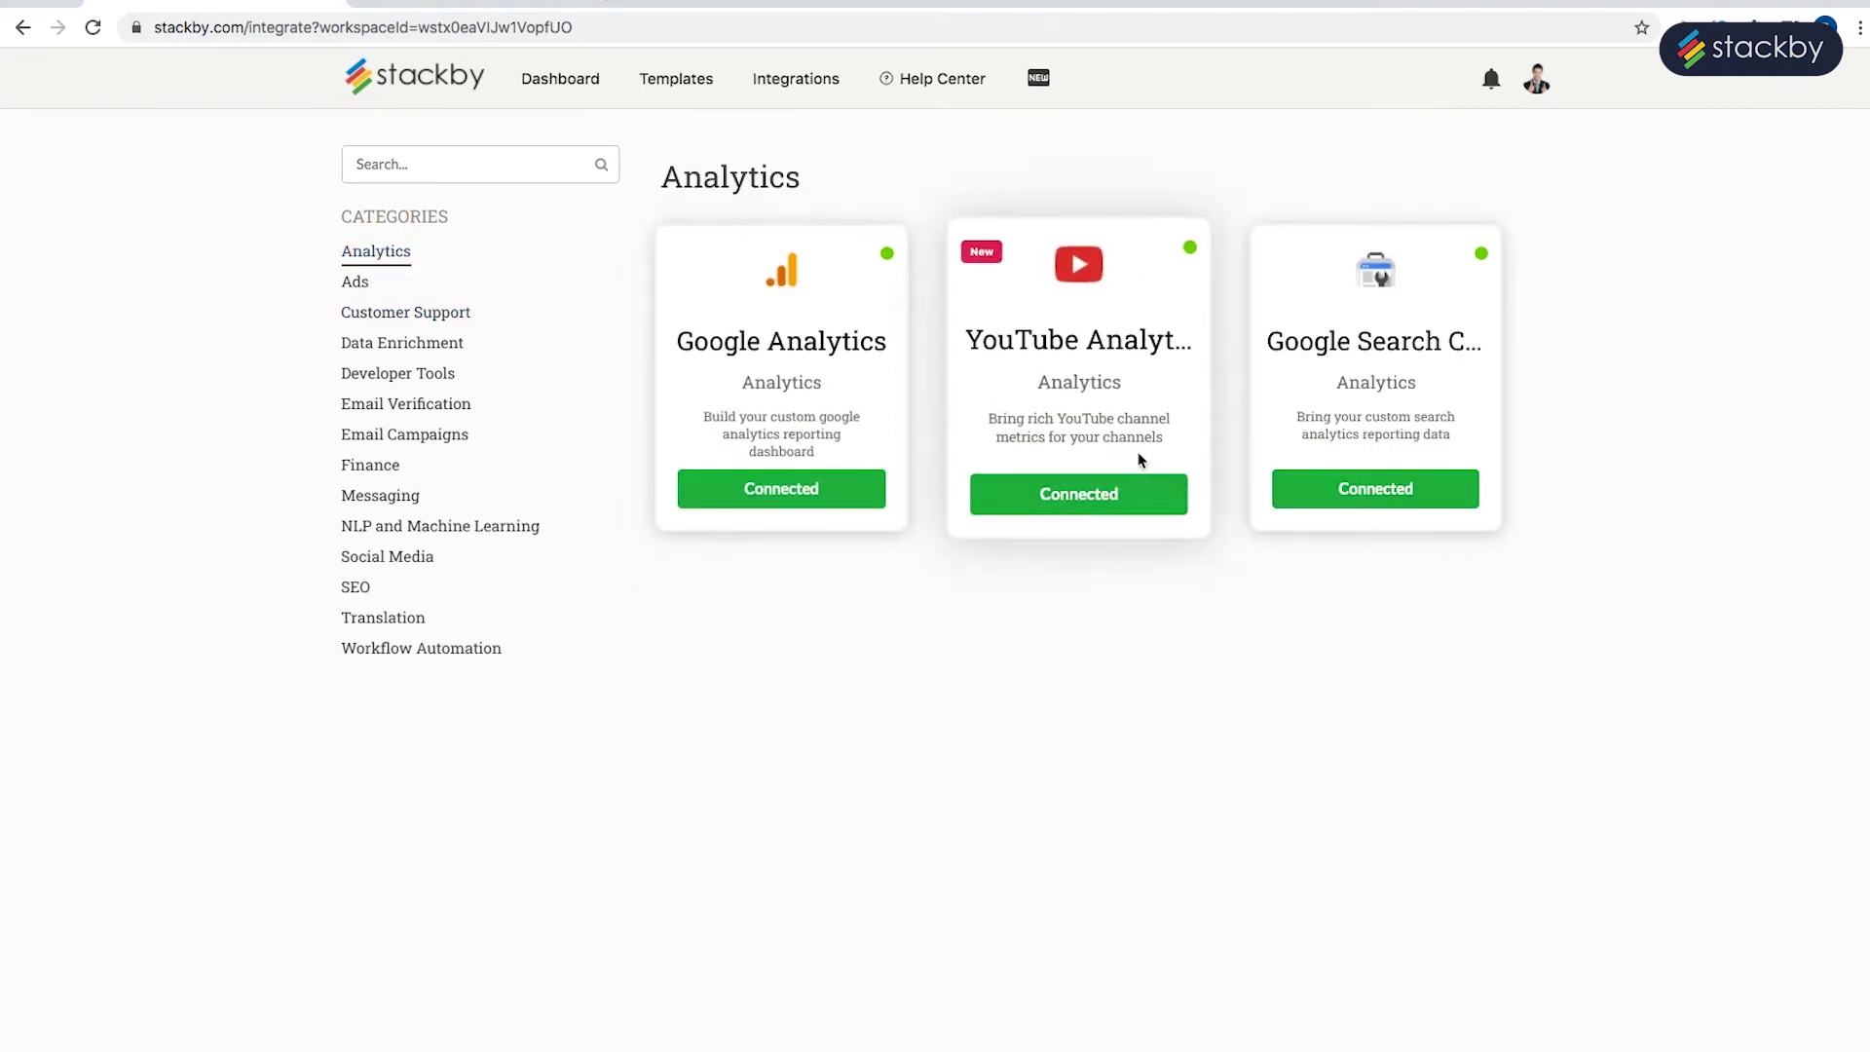
pyautogui.click(1118, 497)
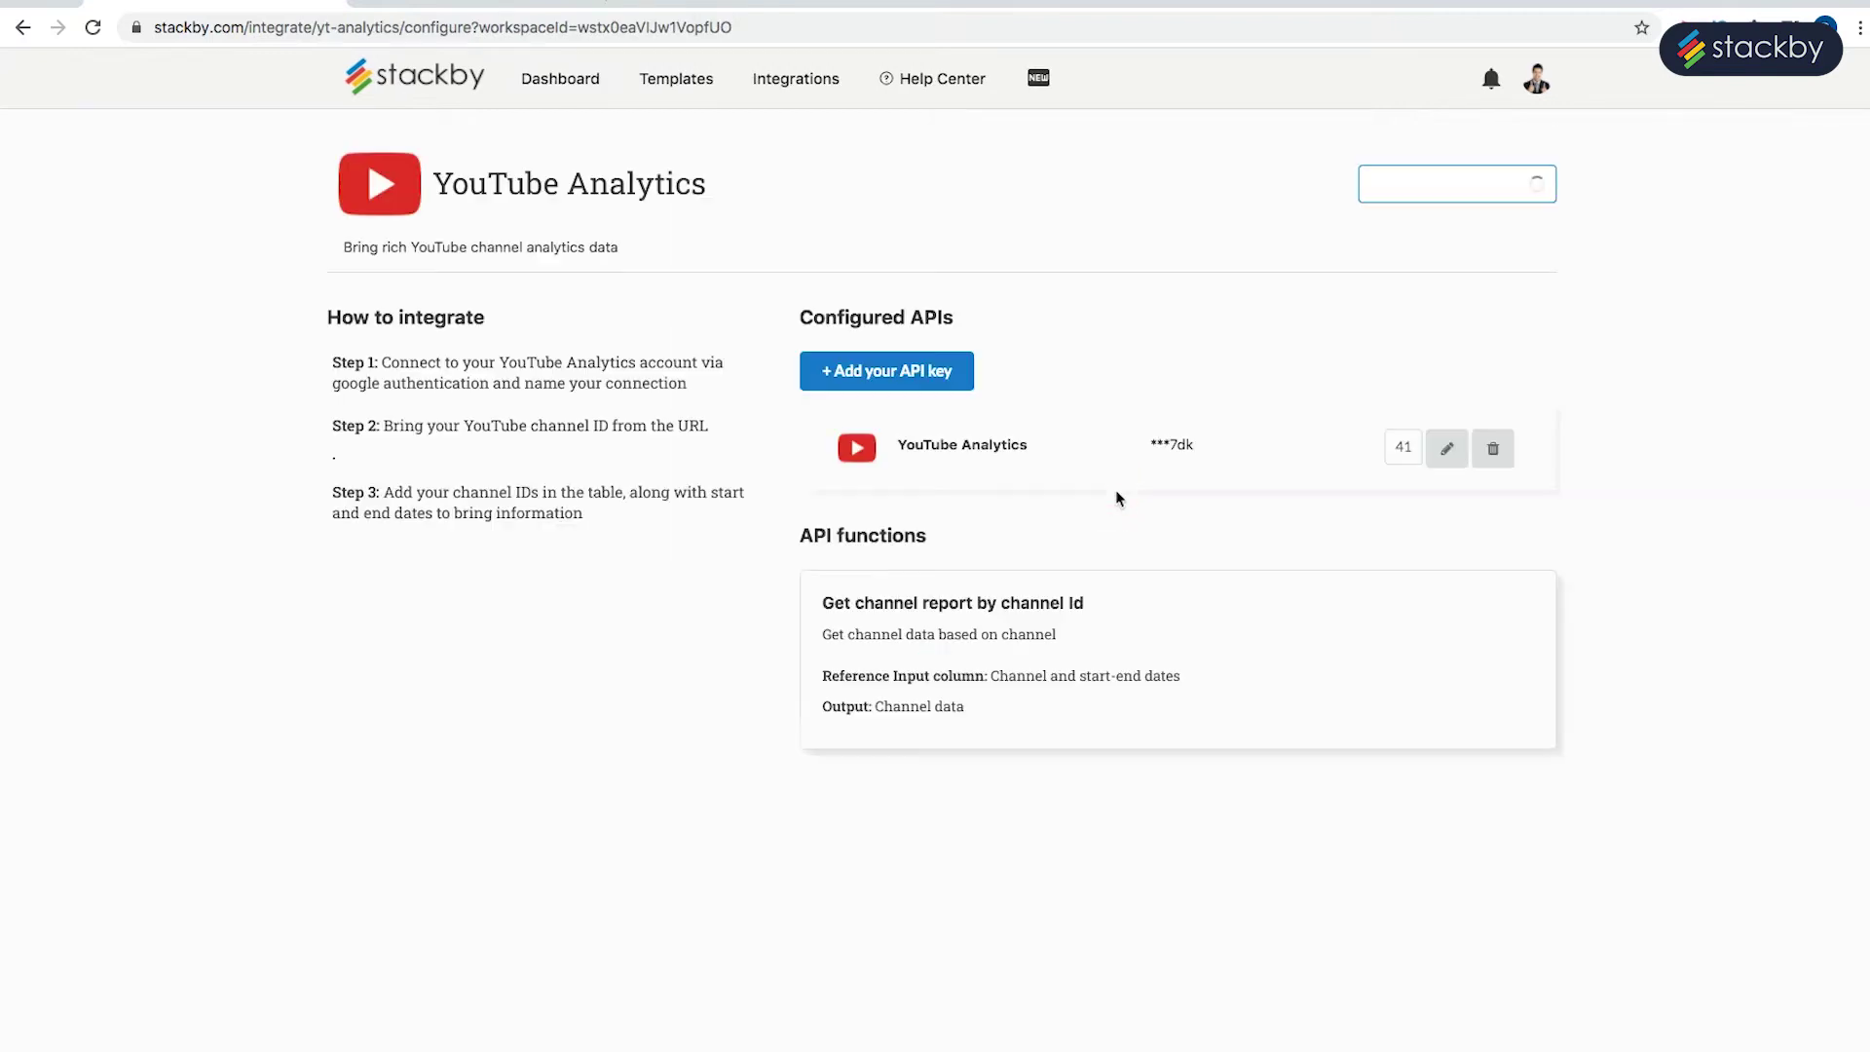
# View the form for adding a YouTube Analytics API key, and leave it without saving.
pyautogui.click(922, 379)
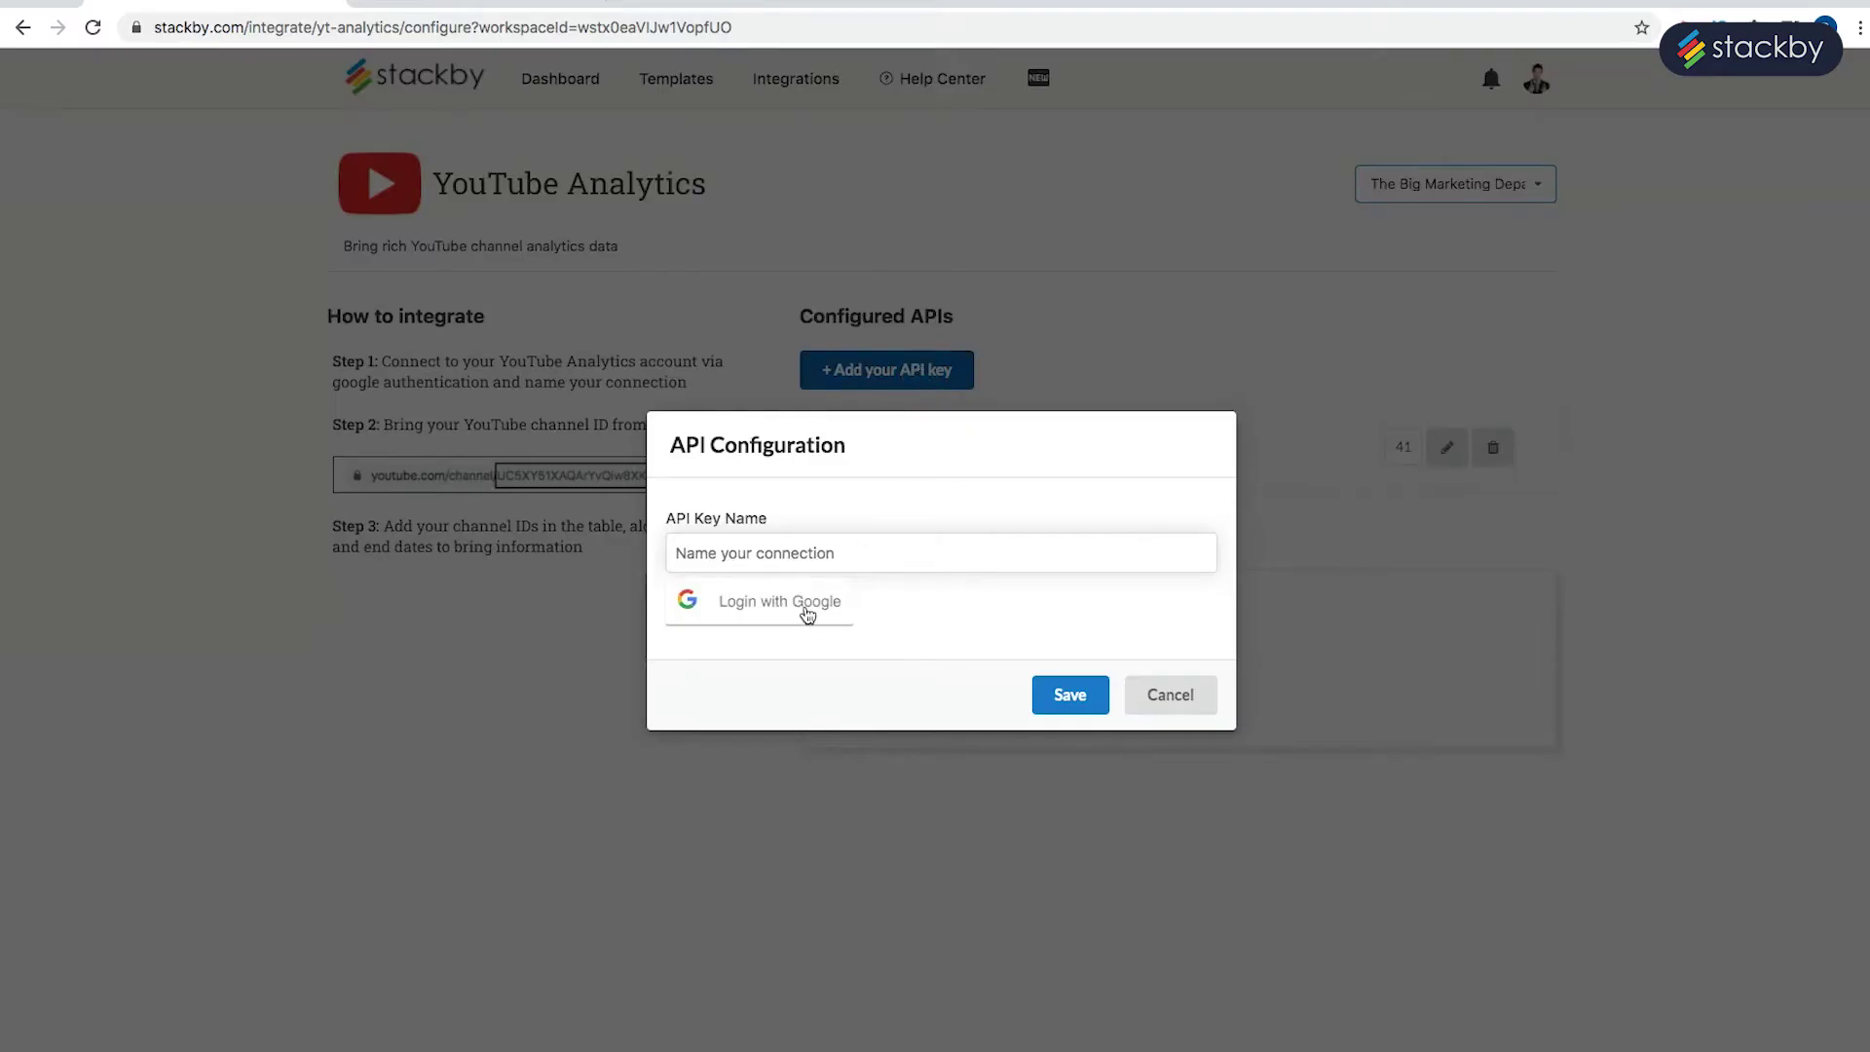
pyautogui.click(825, 555)
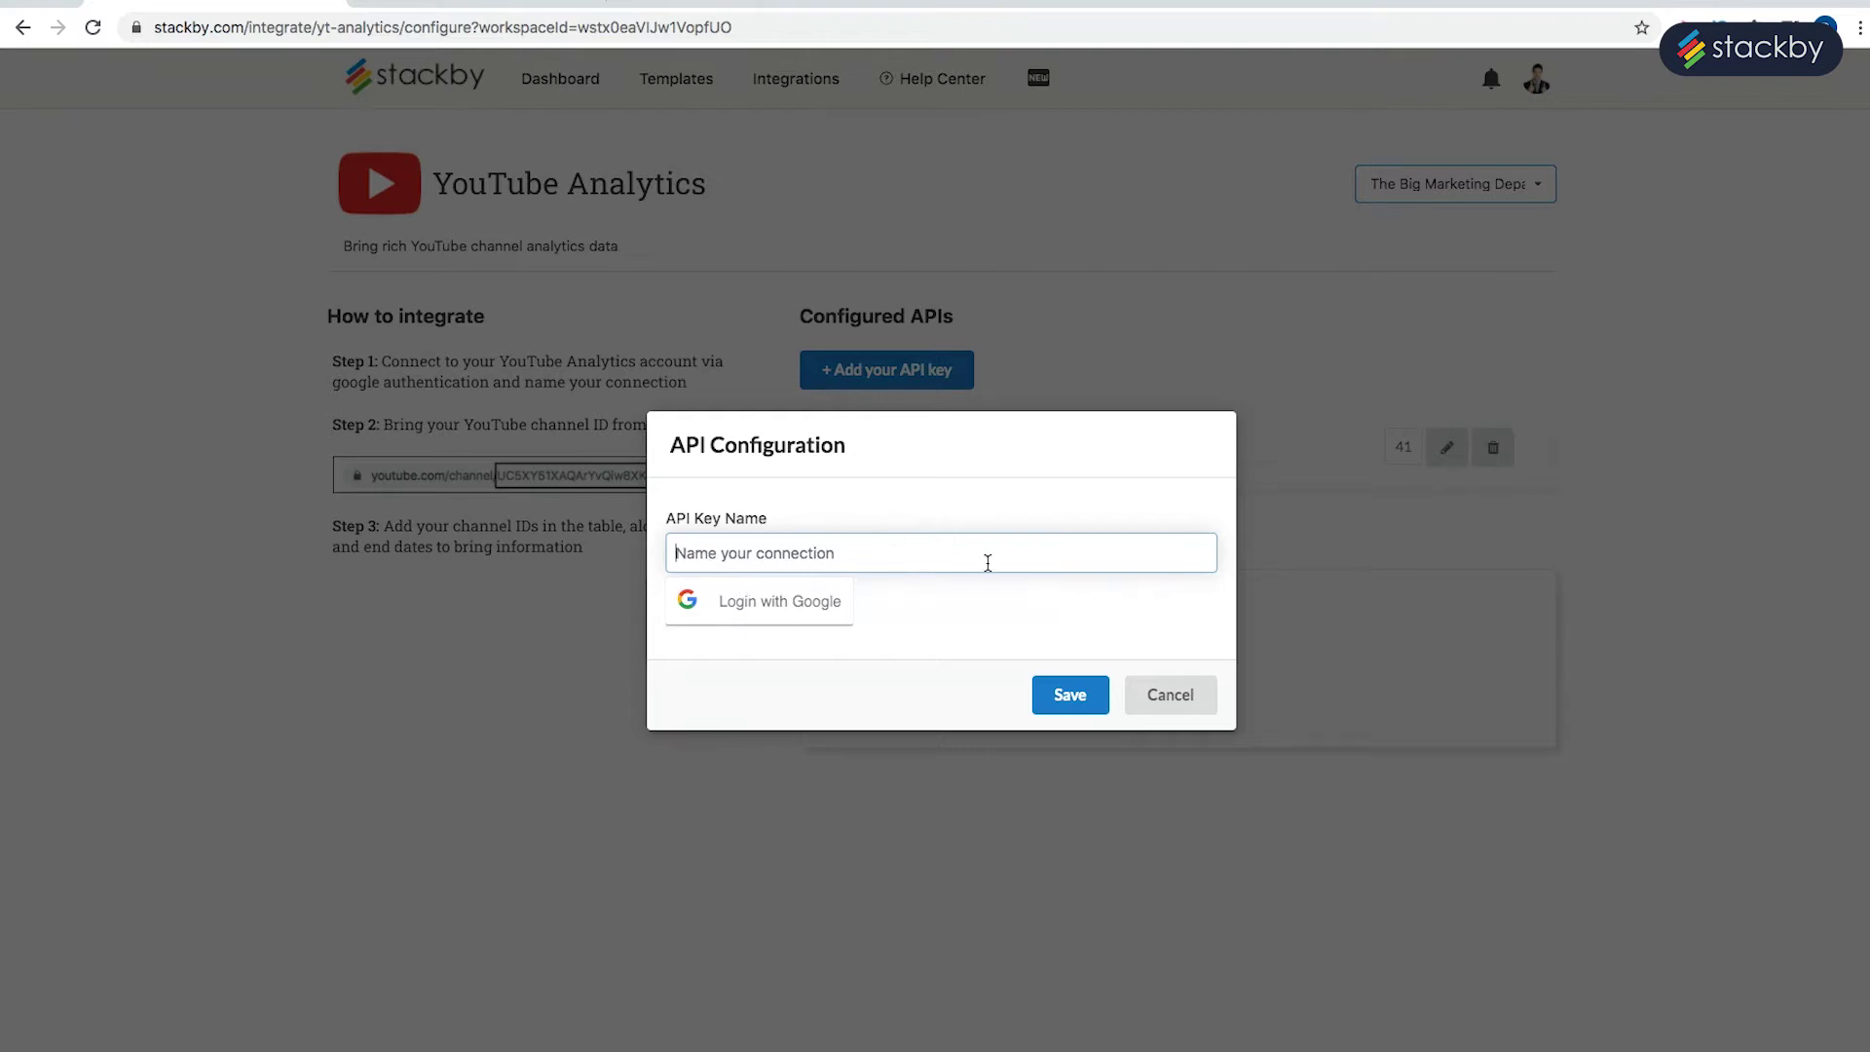
pyautogui.click(1191, 698)
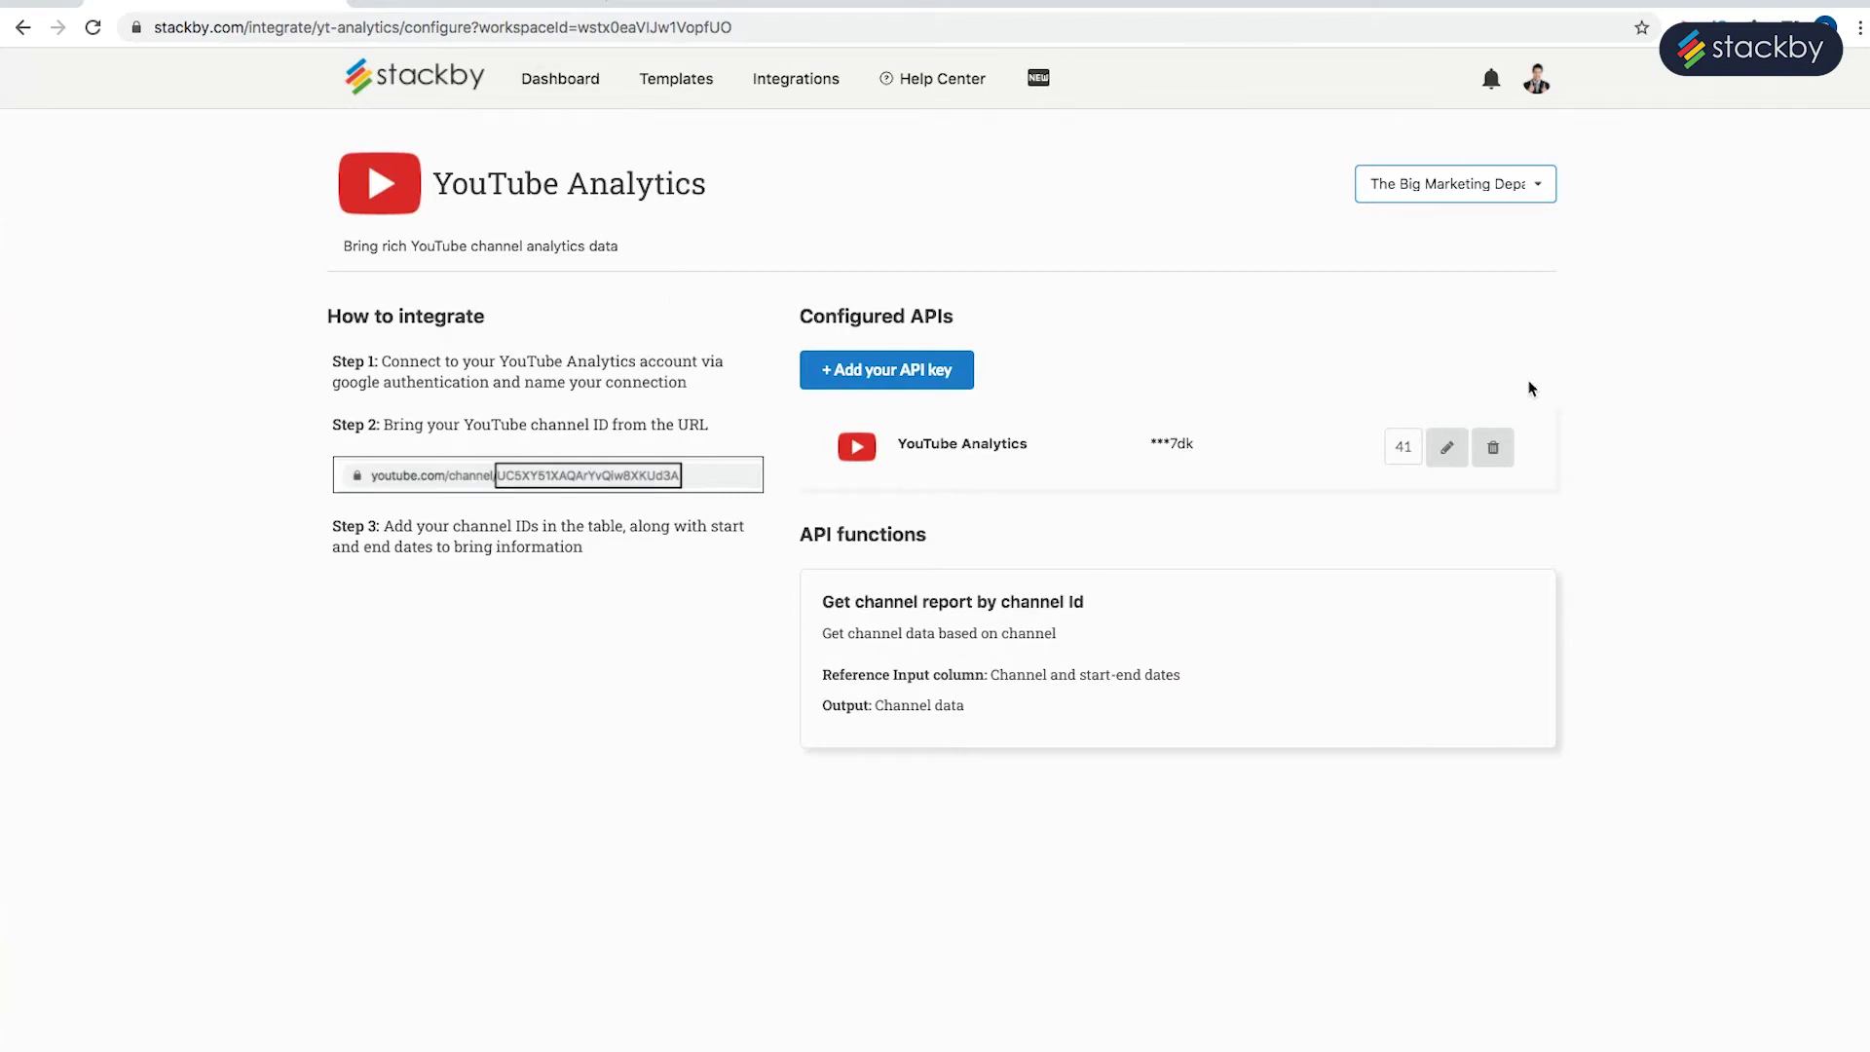
# Return to the dashboard and open the YouTube Channel Reporting stack in The Big Marketing Department workspace.
pyautogui.click(563, 84)
pyautogui.scroll(-5, 1581, 681)
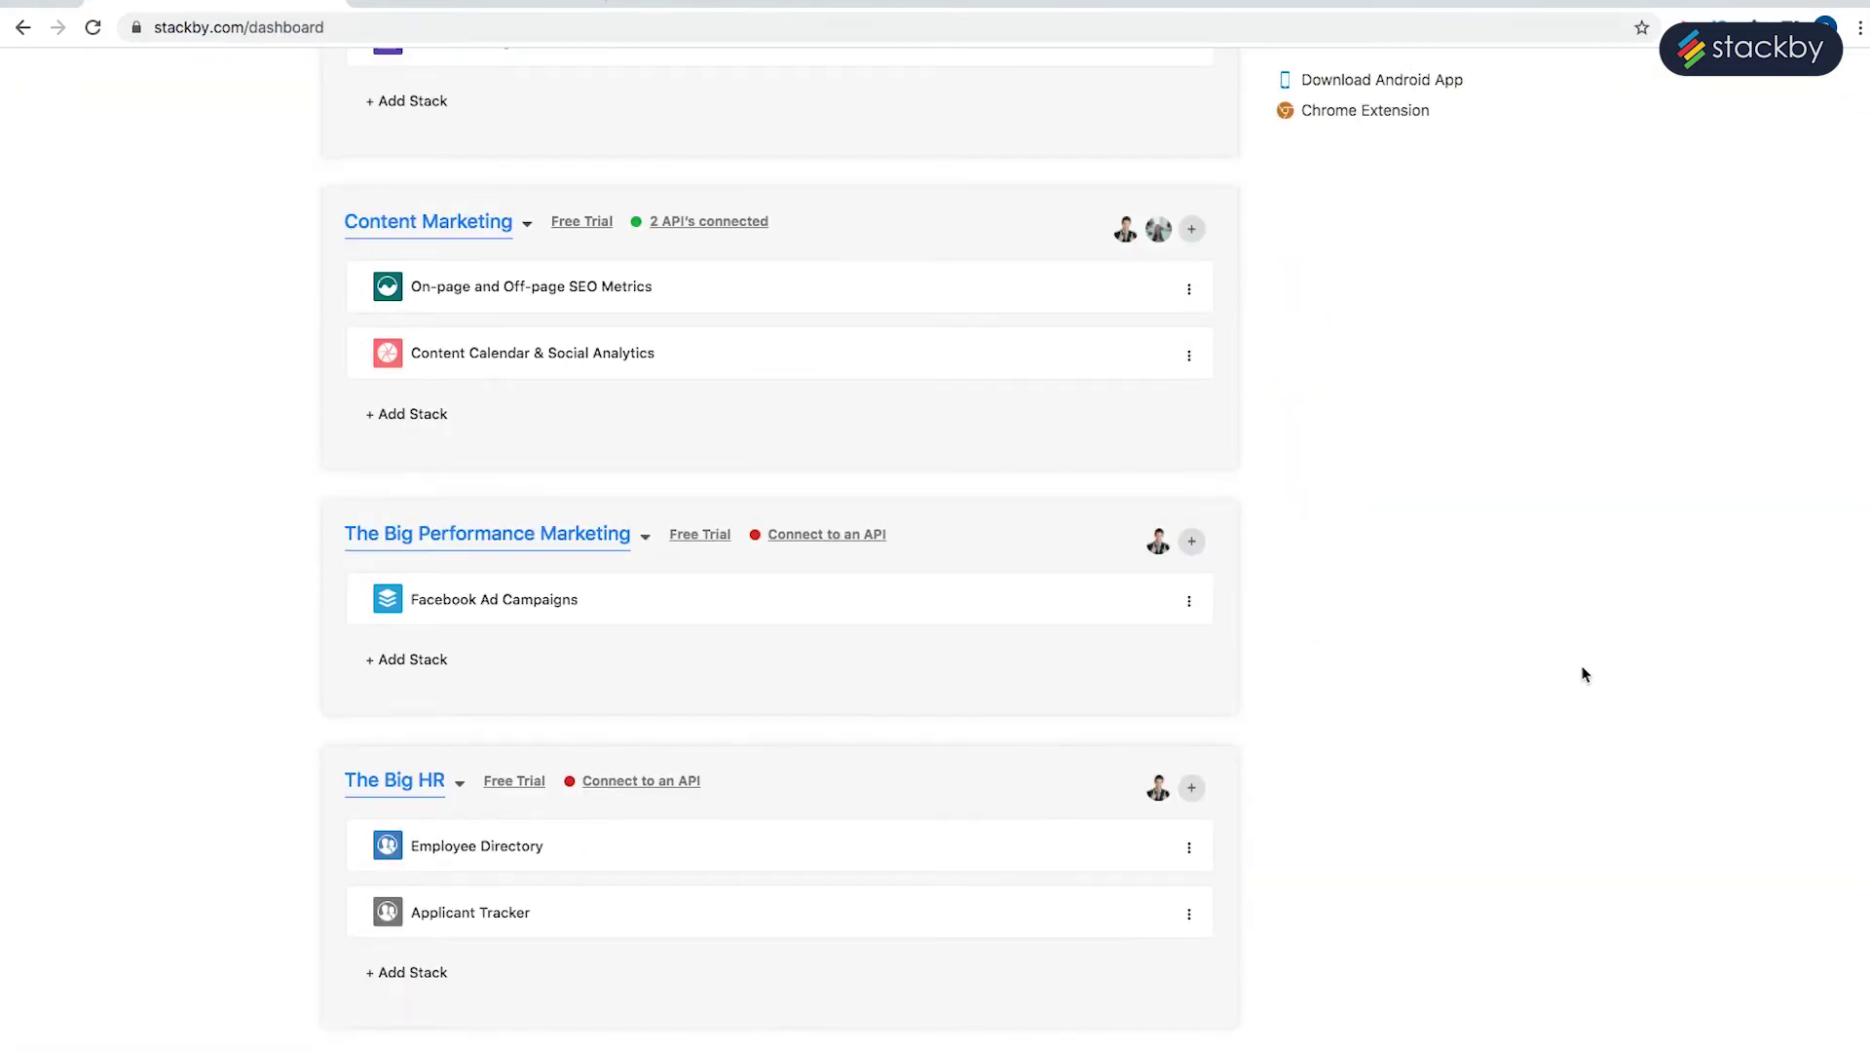
pyautogui.scroll(-6, 1581, 675)
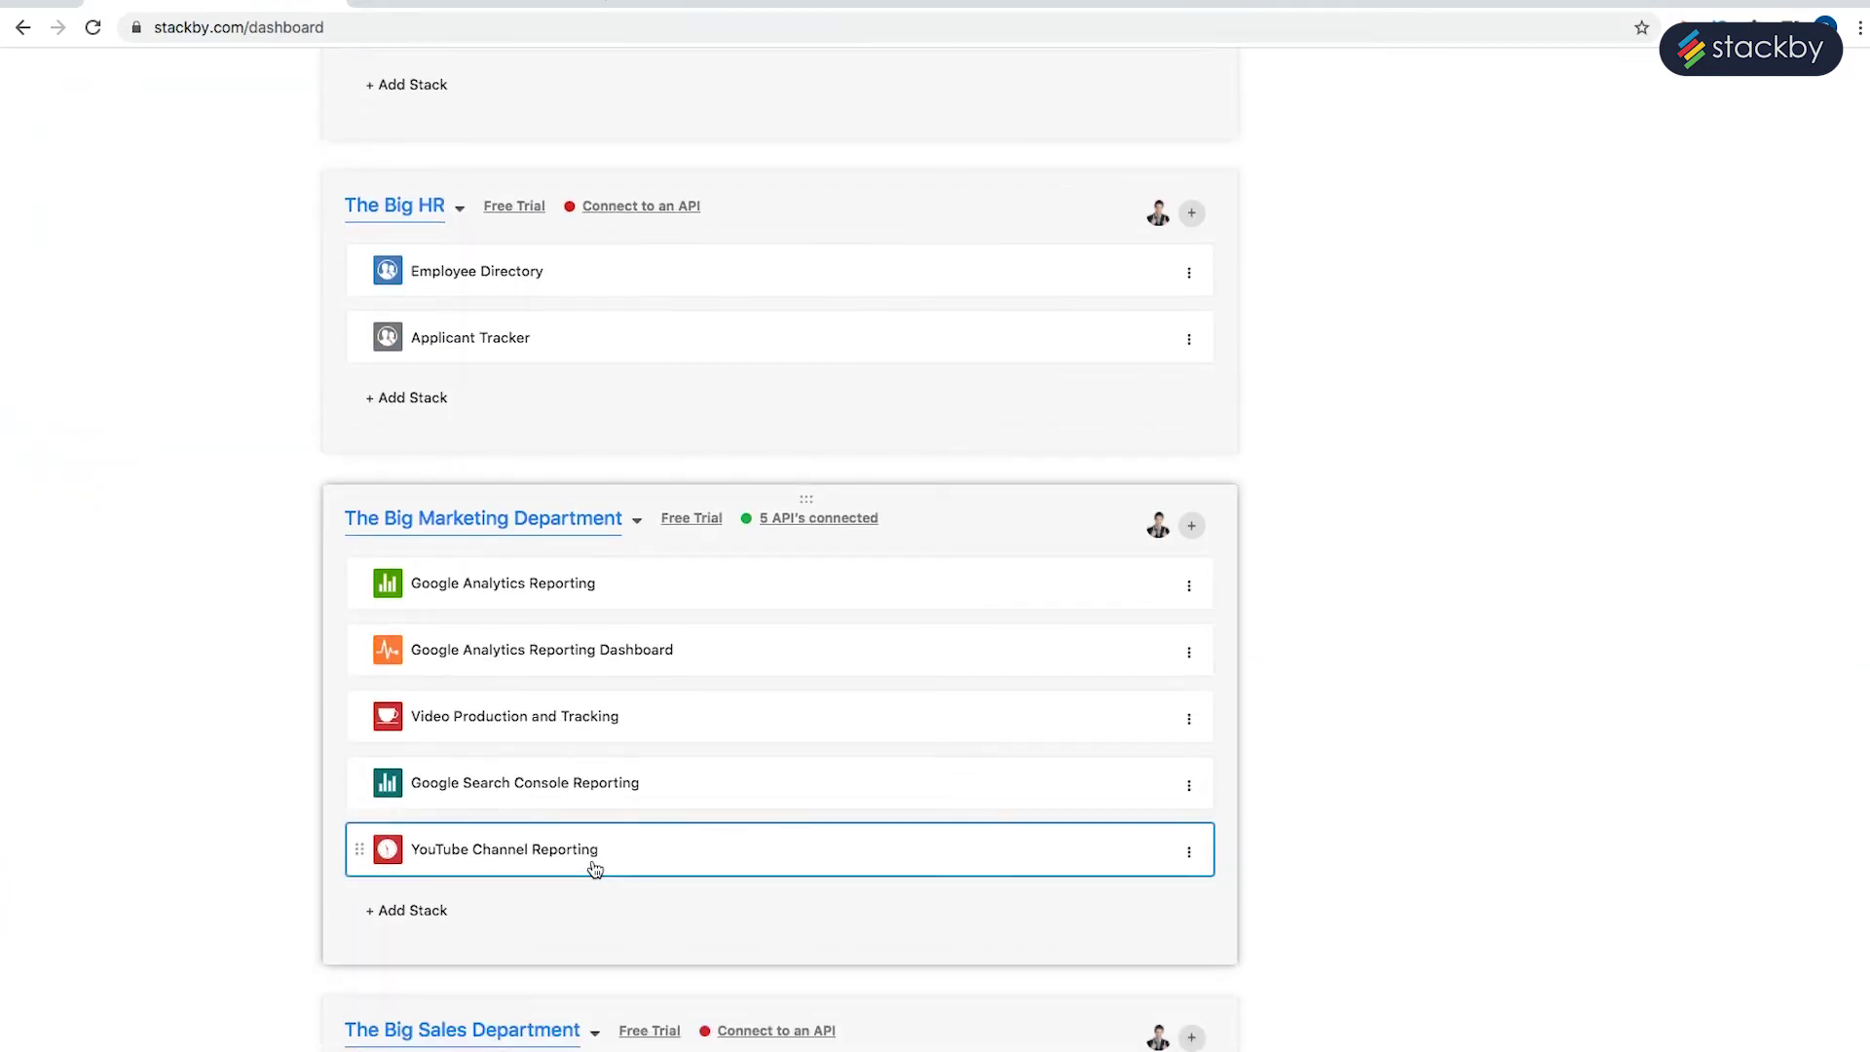
pyautogui.click(597, 846)
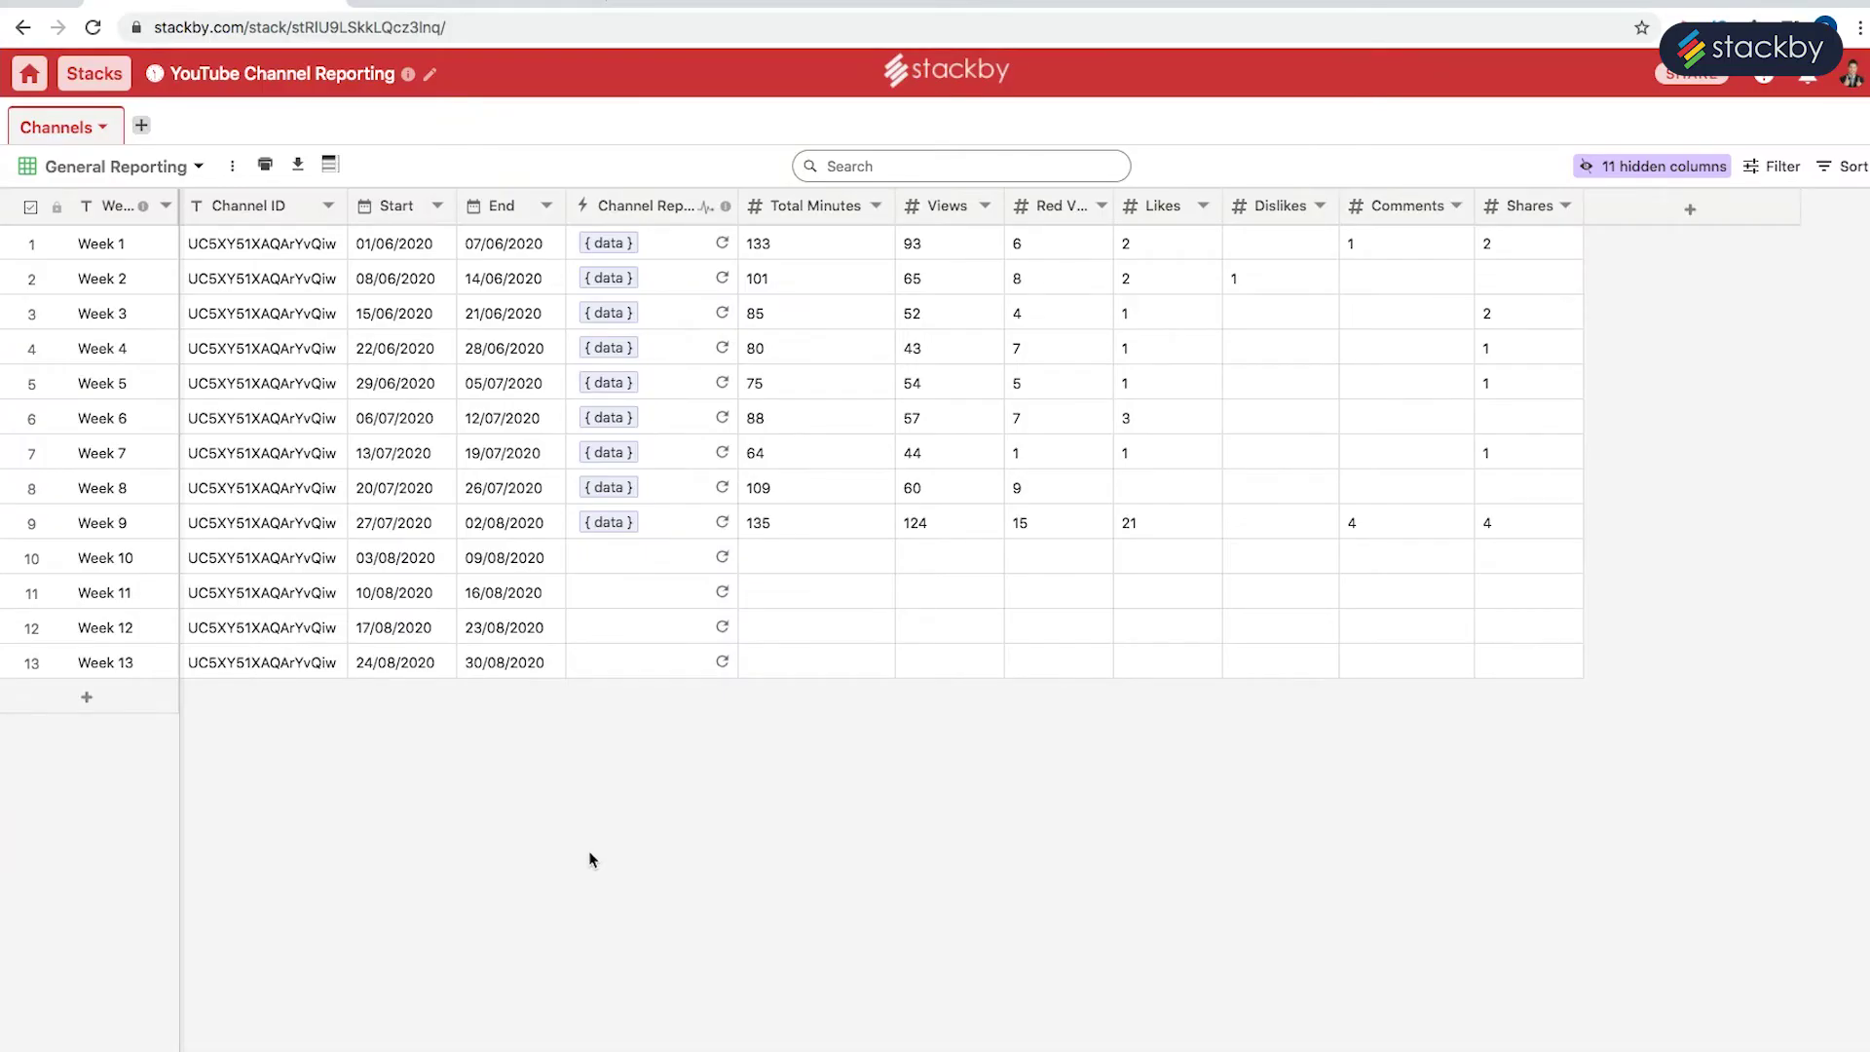
# Check the Week 1 channel ID and locate the same ID in the Stackby YouTube channel's web address.
pyautogui.click(269, 277)
pyautogui.click(278, 245)
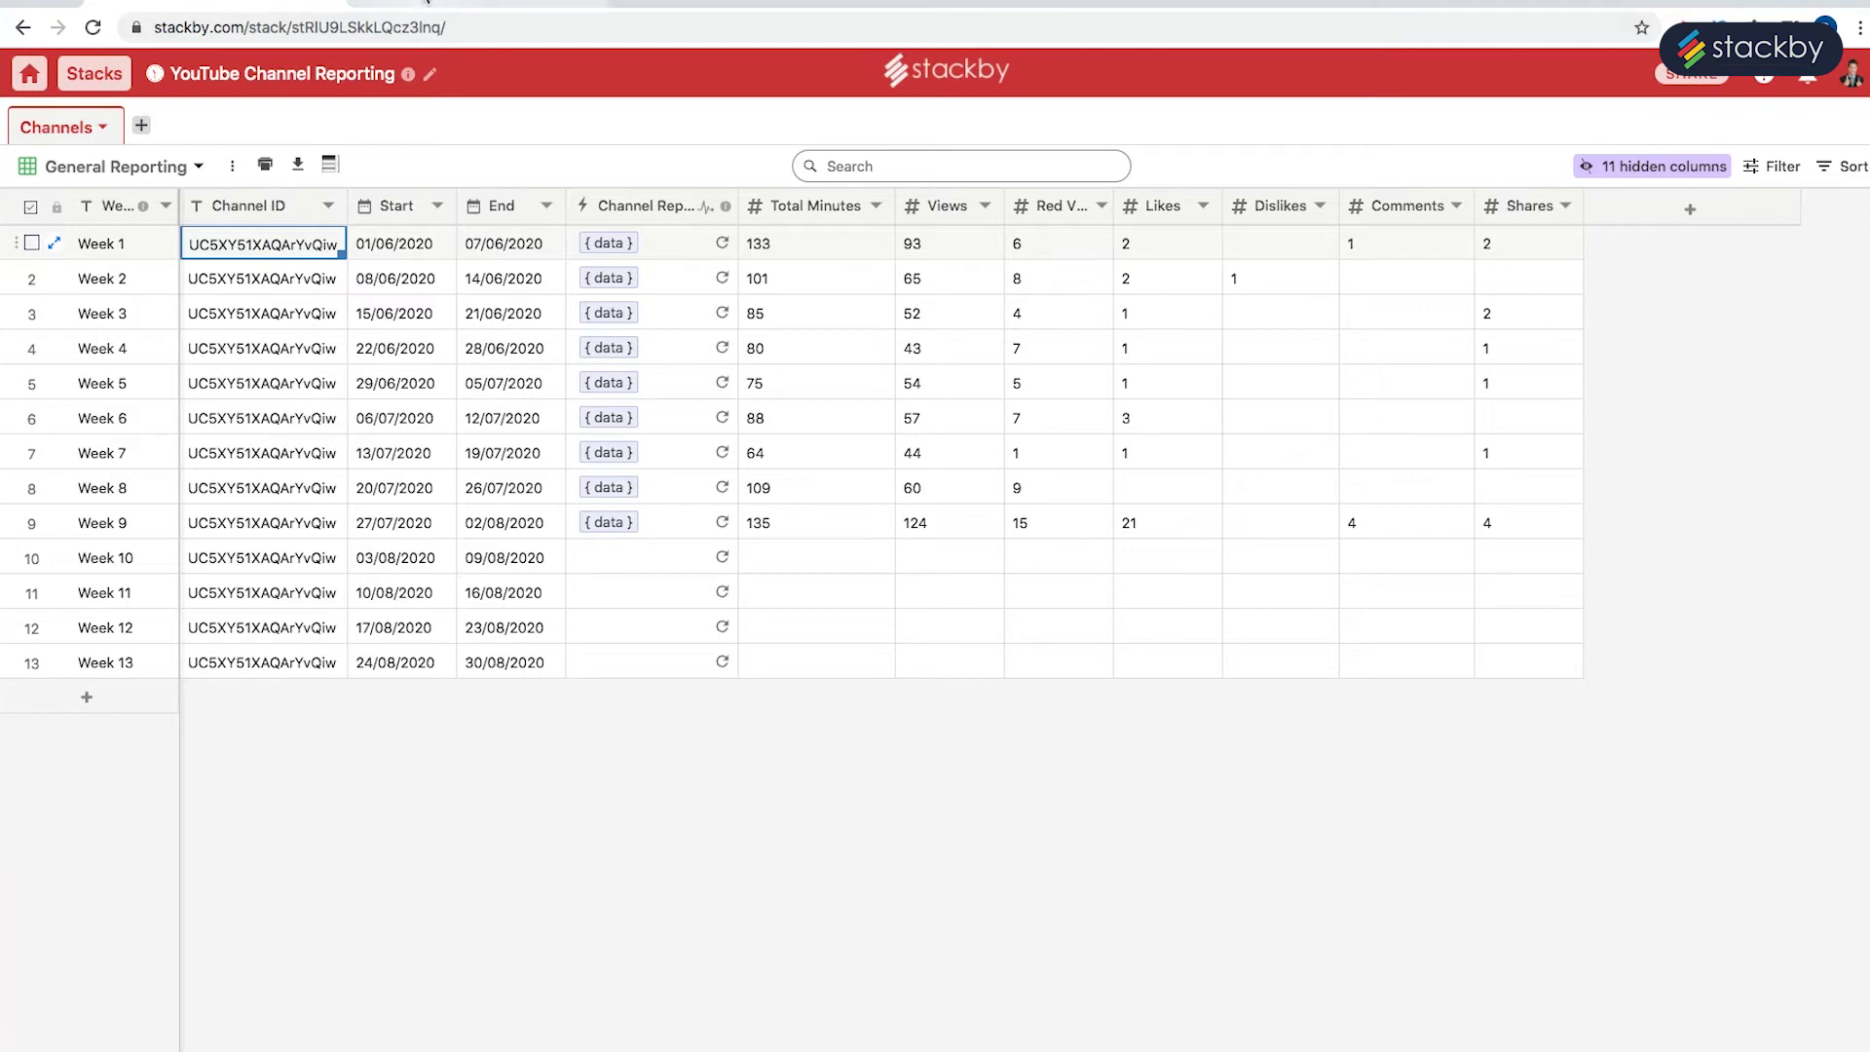
pyautogui.click(426, 3)
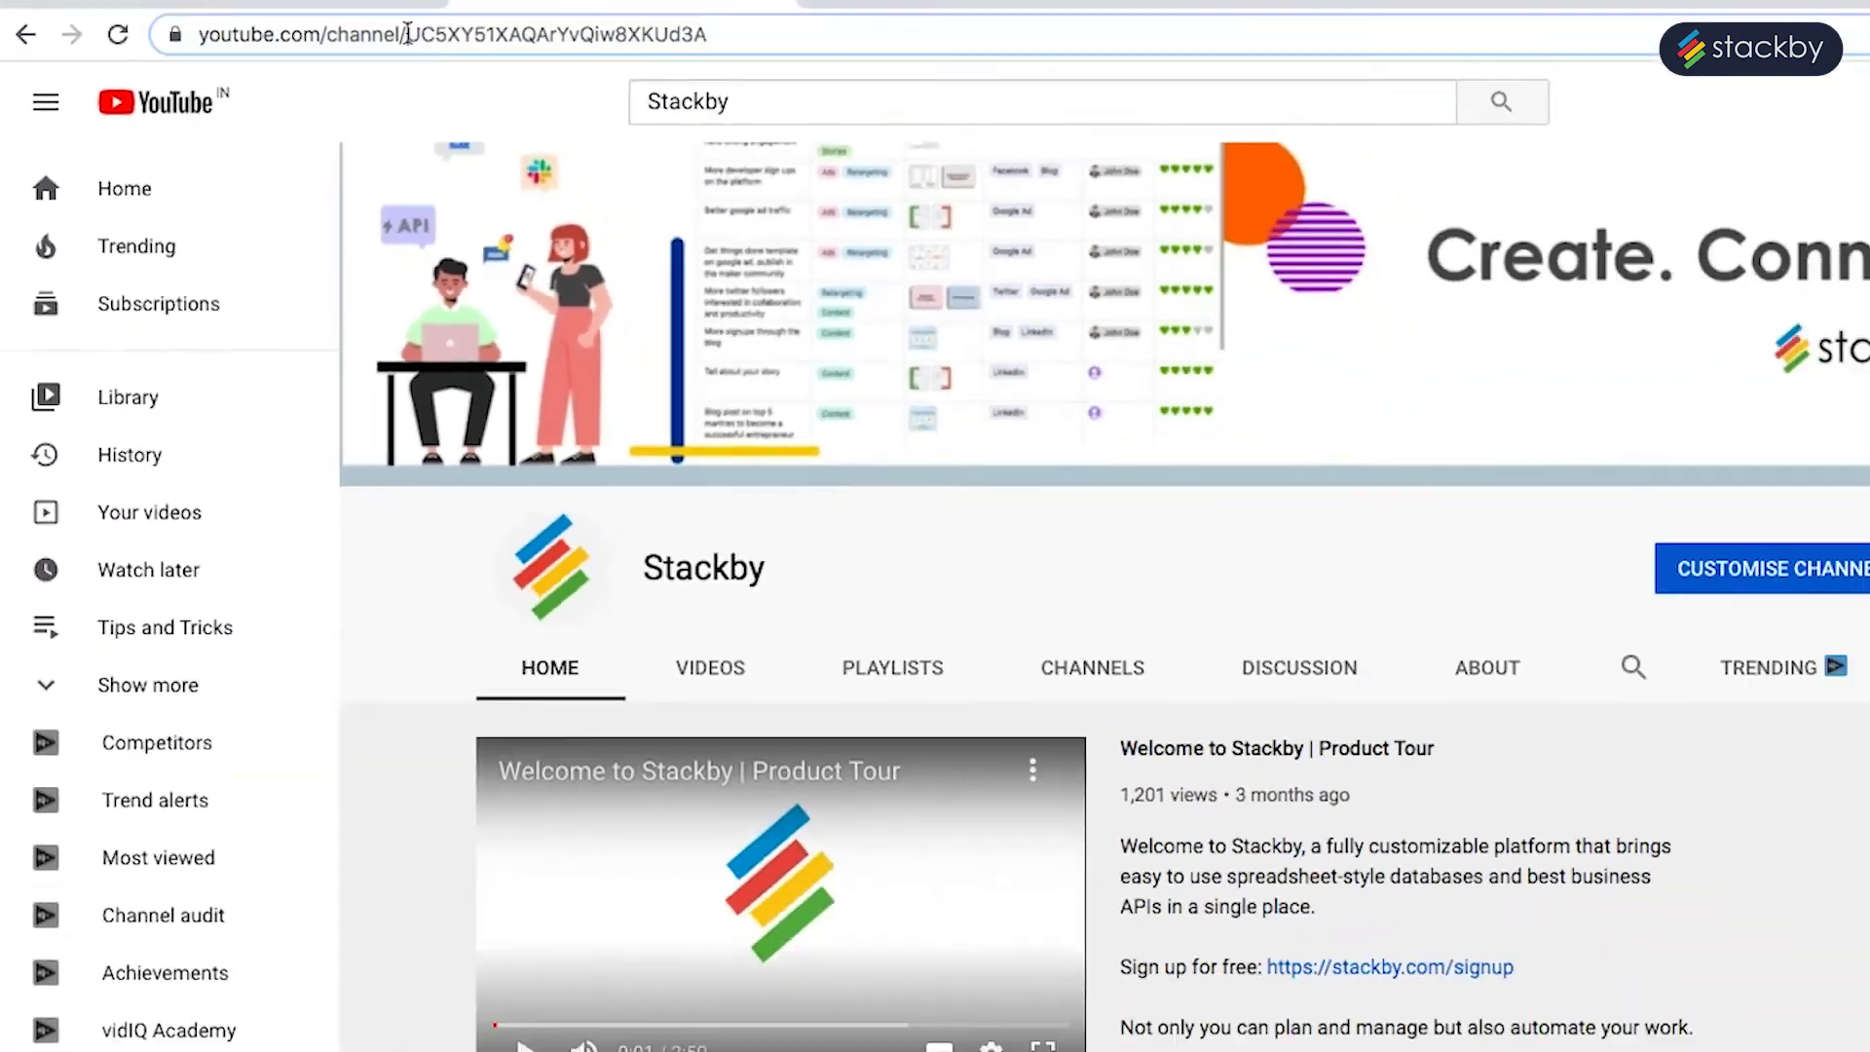
pyautogui.moveTo(659, 54); pyautogui.dragTo(1197, 32)
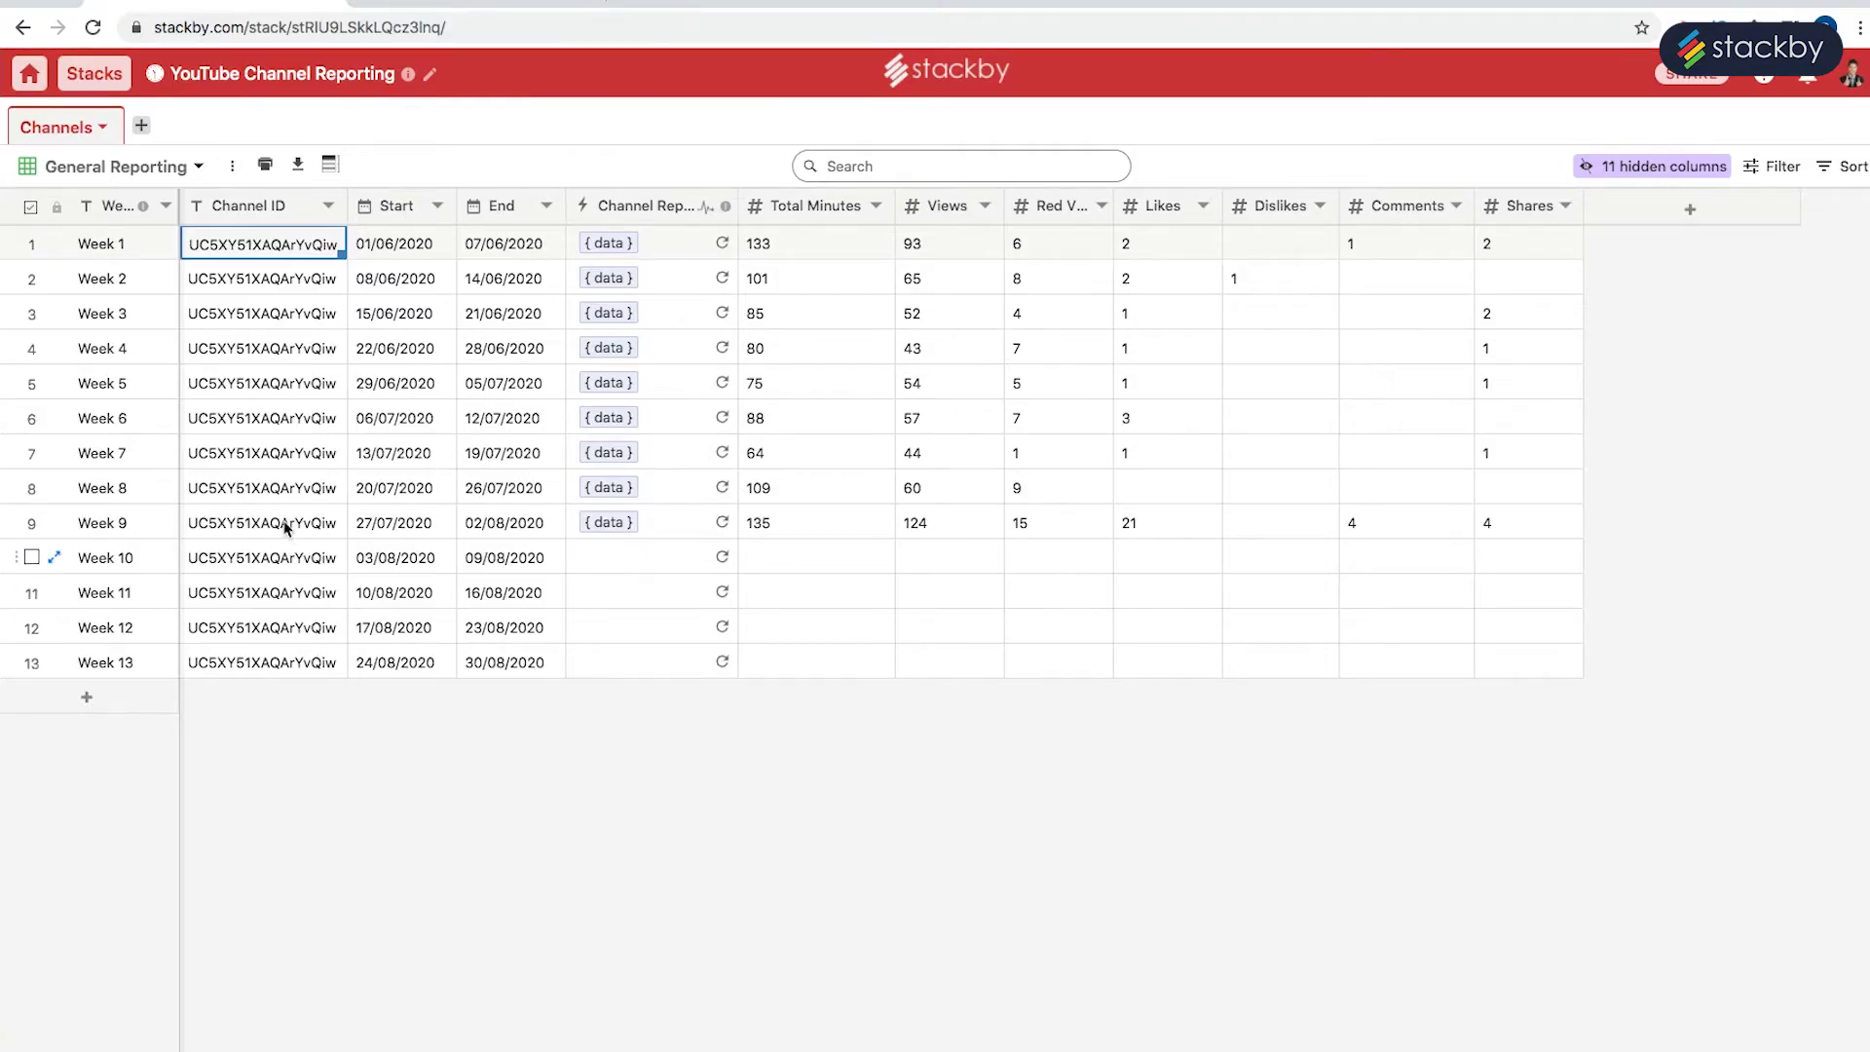
# Review the channel IDs in the weekly rows and the start and end dates of Week 1.
pyautogui.doubleClick(286, 490)
pyautogui.click(272, 521)
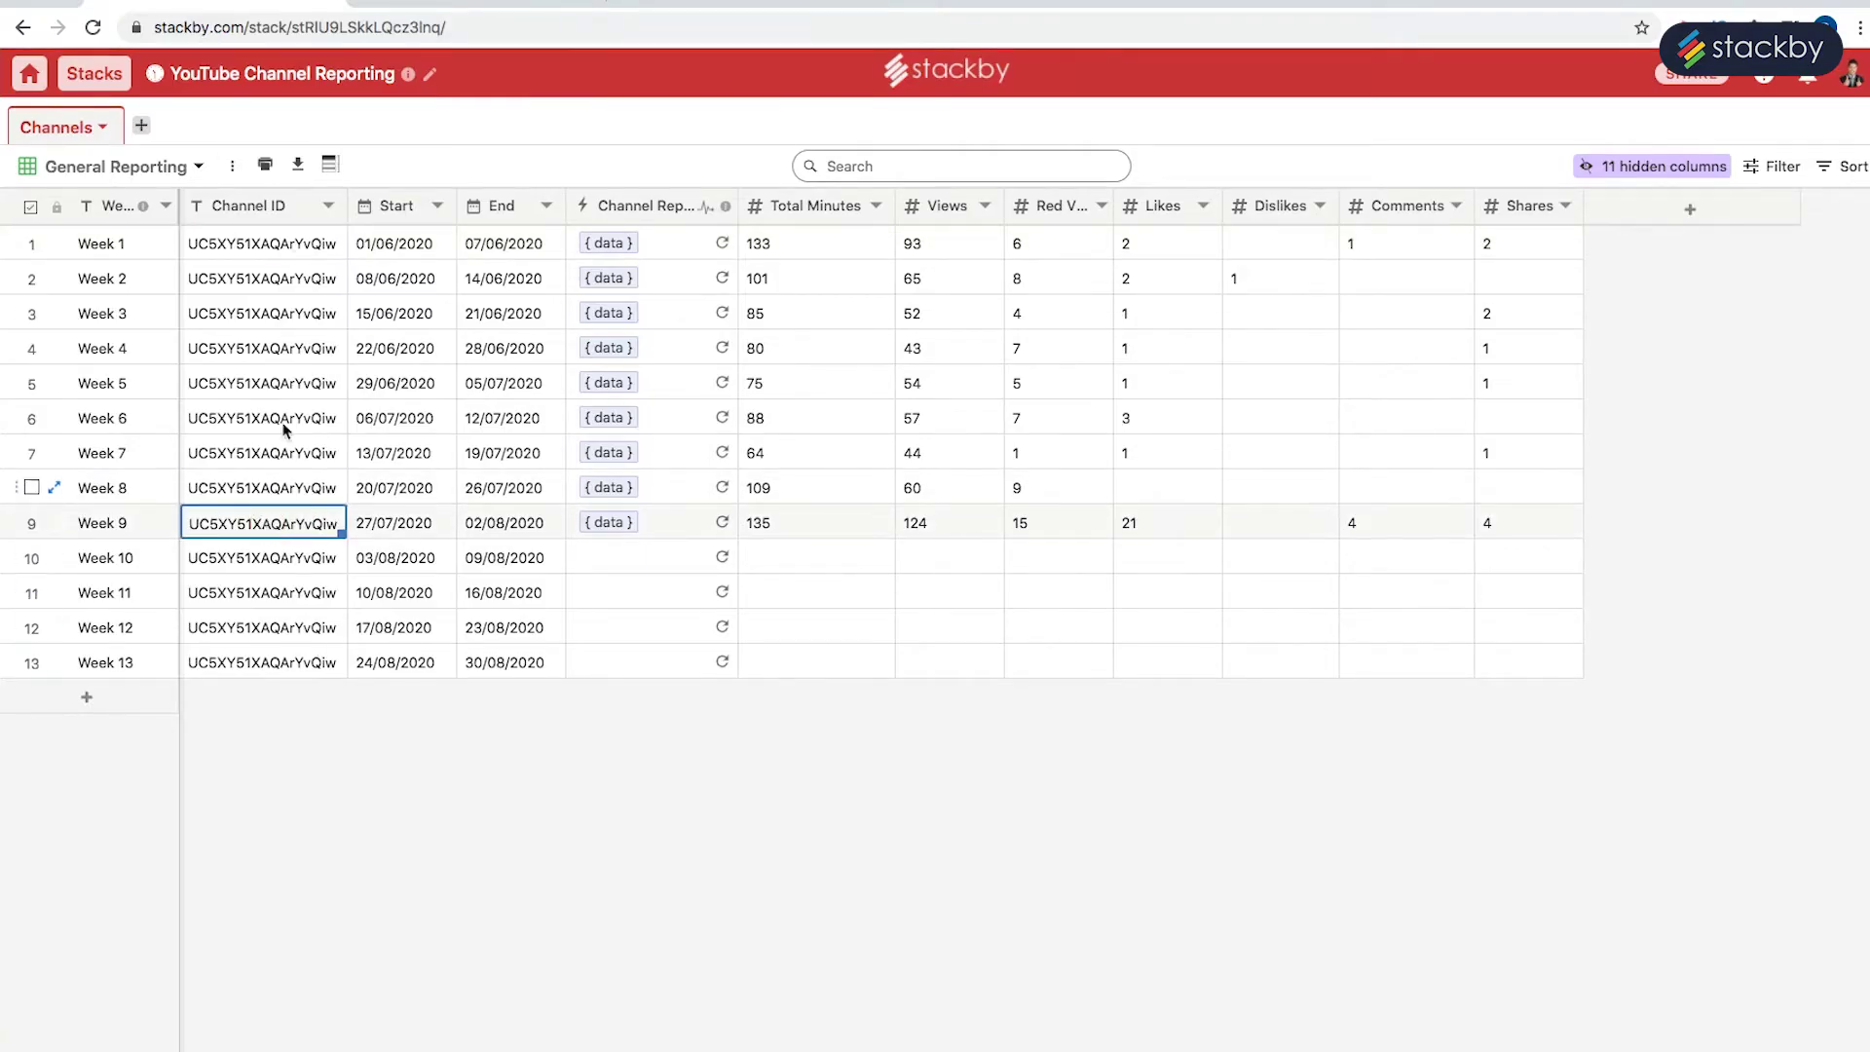
pyautogui.click(273, 664)
pyautogui.click(294, 548)
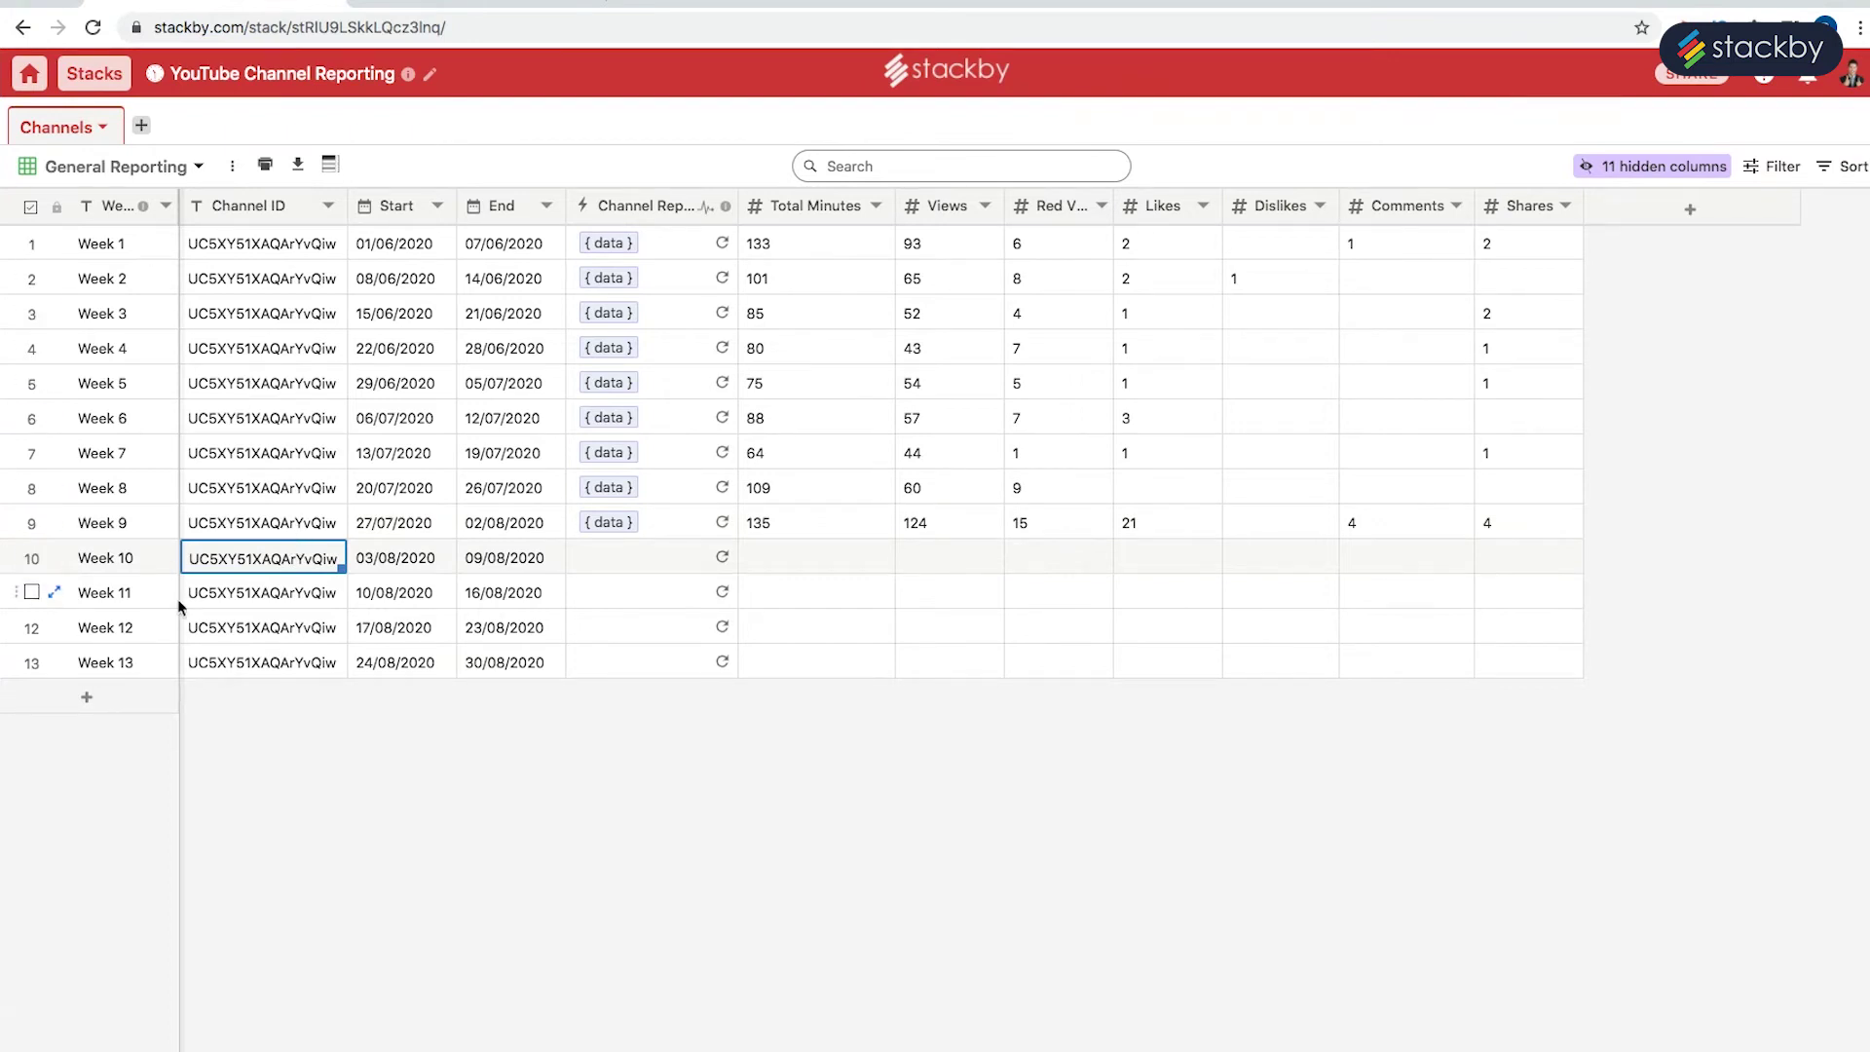
pyautogui.click(334, 252)
pyautogui.click(425, 251)
pyautogui.click(507, 248)
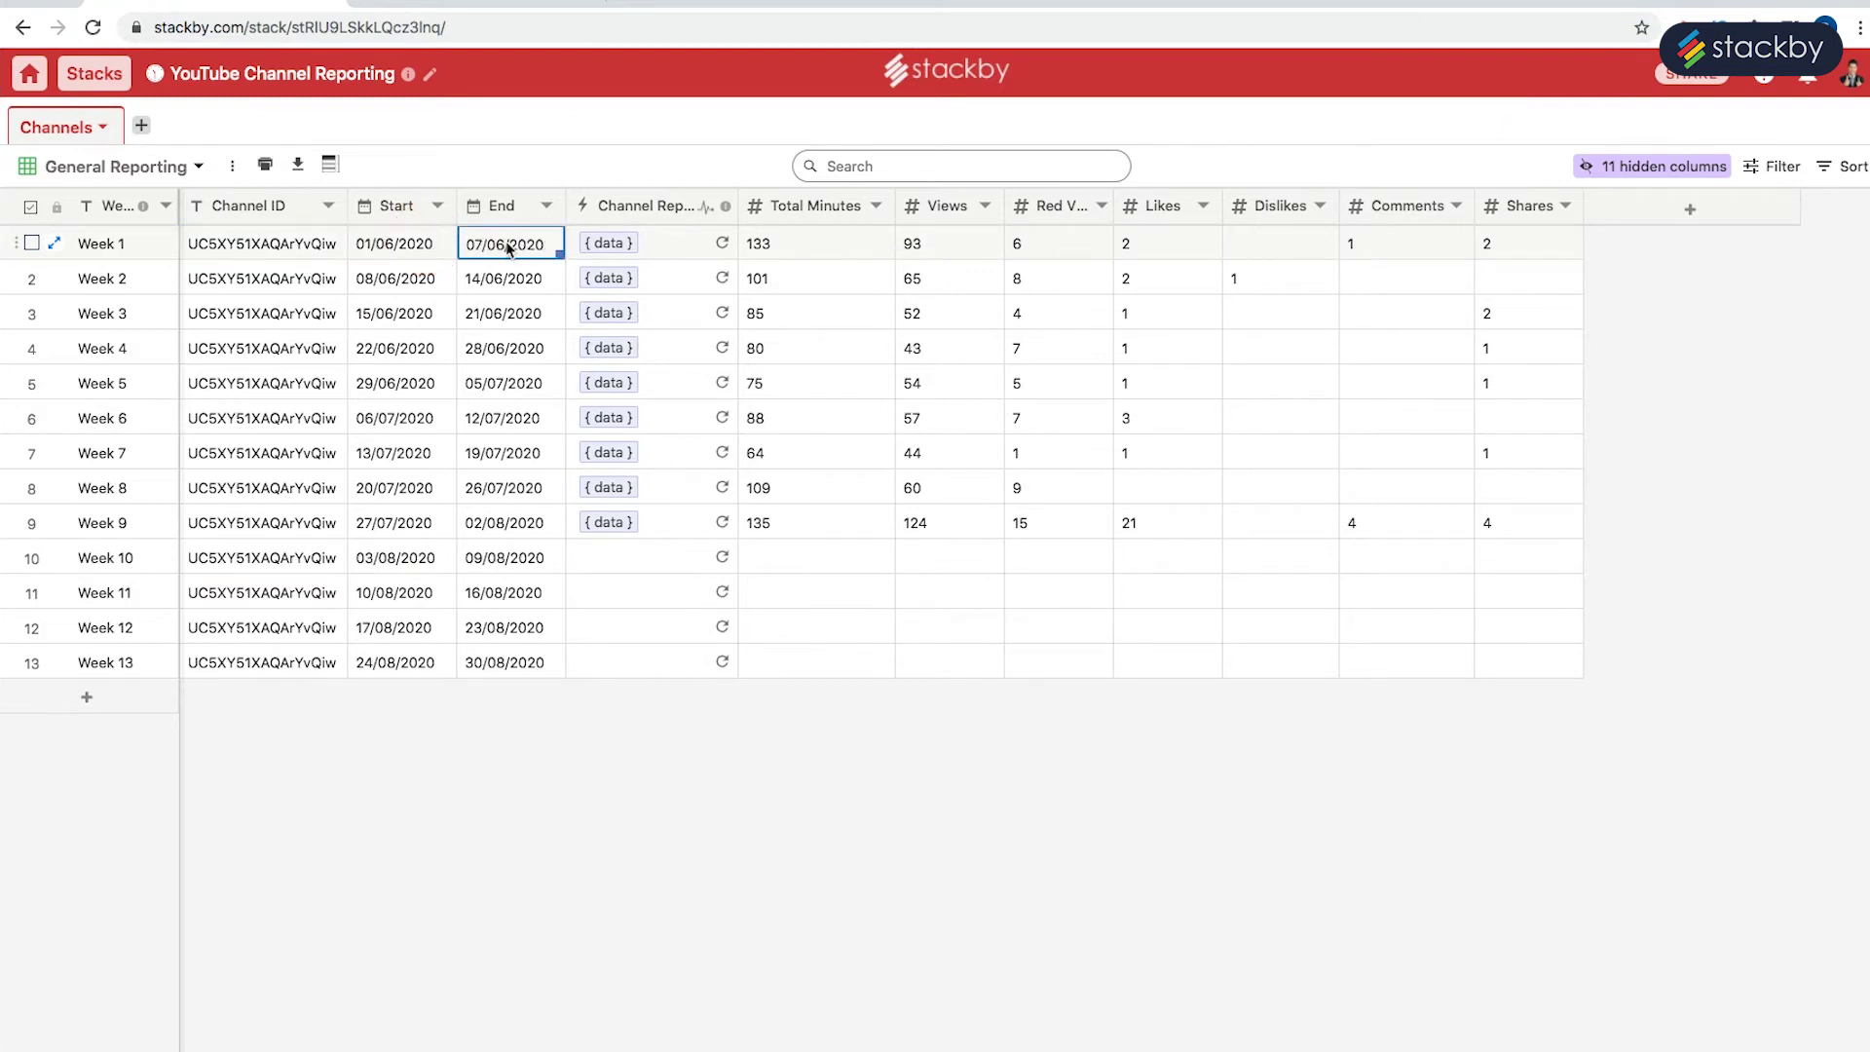
# Inspect the Channel Report API column's service, account and reference column settings, and leave them without applying.
pyautogui.doubleClick(648, 206)
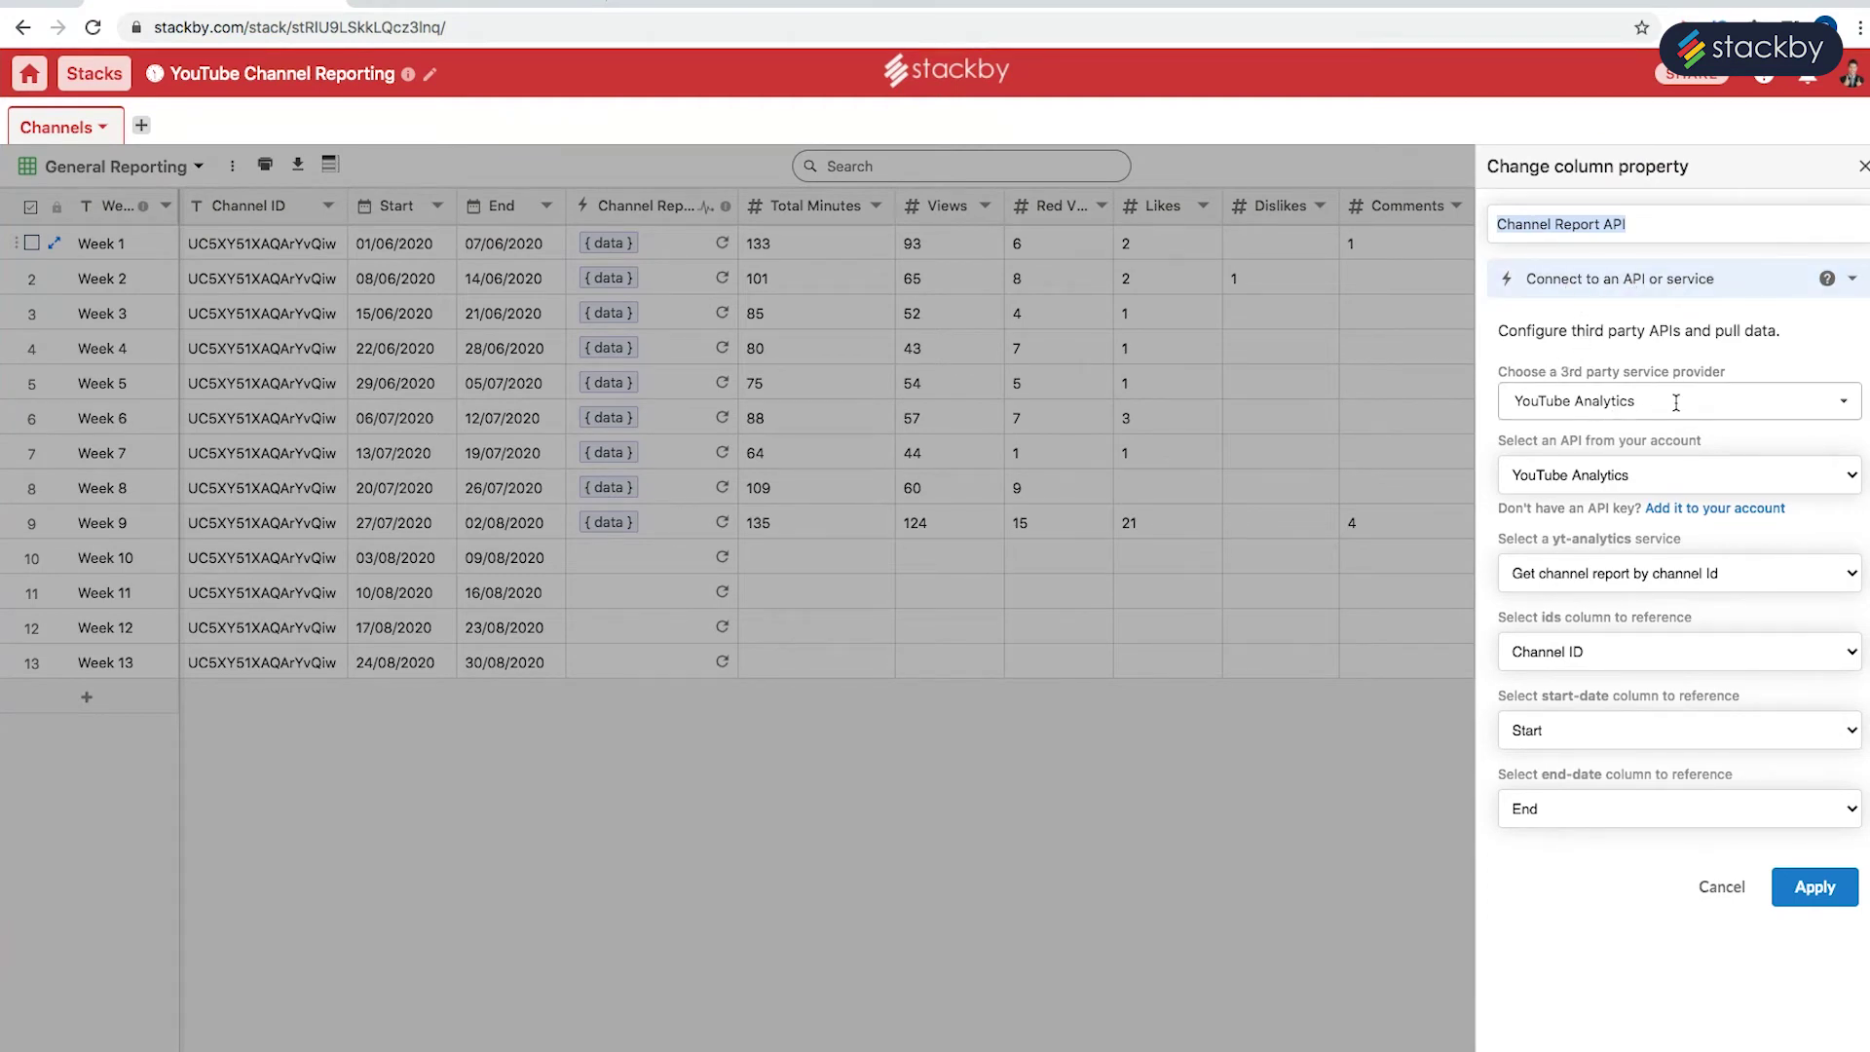
pyautogui.click(1668, 470)
pyautogui.click(1670, 475)
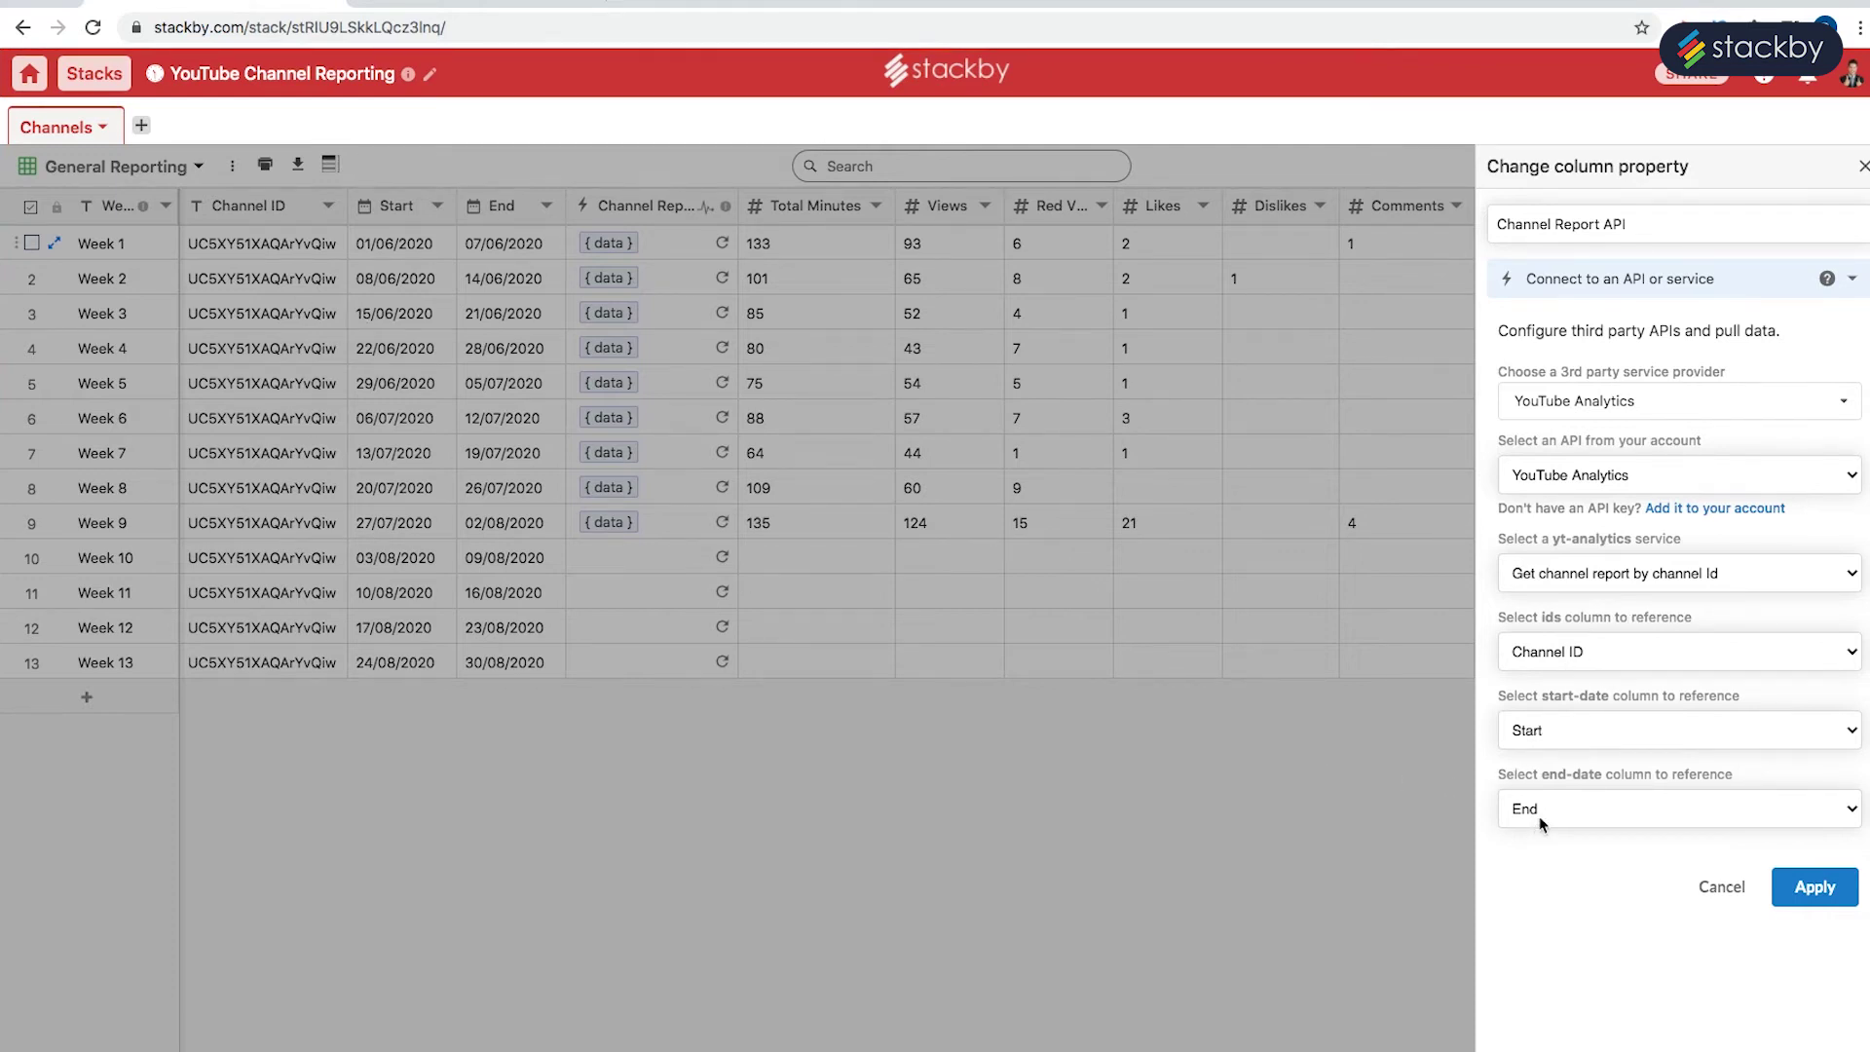
pyautogui.click(1722, 888)
# Refresh the Channel Report API data for the Week 10 to Week 13 rows.
pyautogui.moveTo(643, 557); pyautogui.dragTo(638, 655)
pyautogui.rightClick(650, 616)
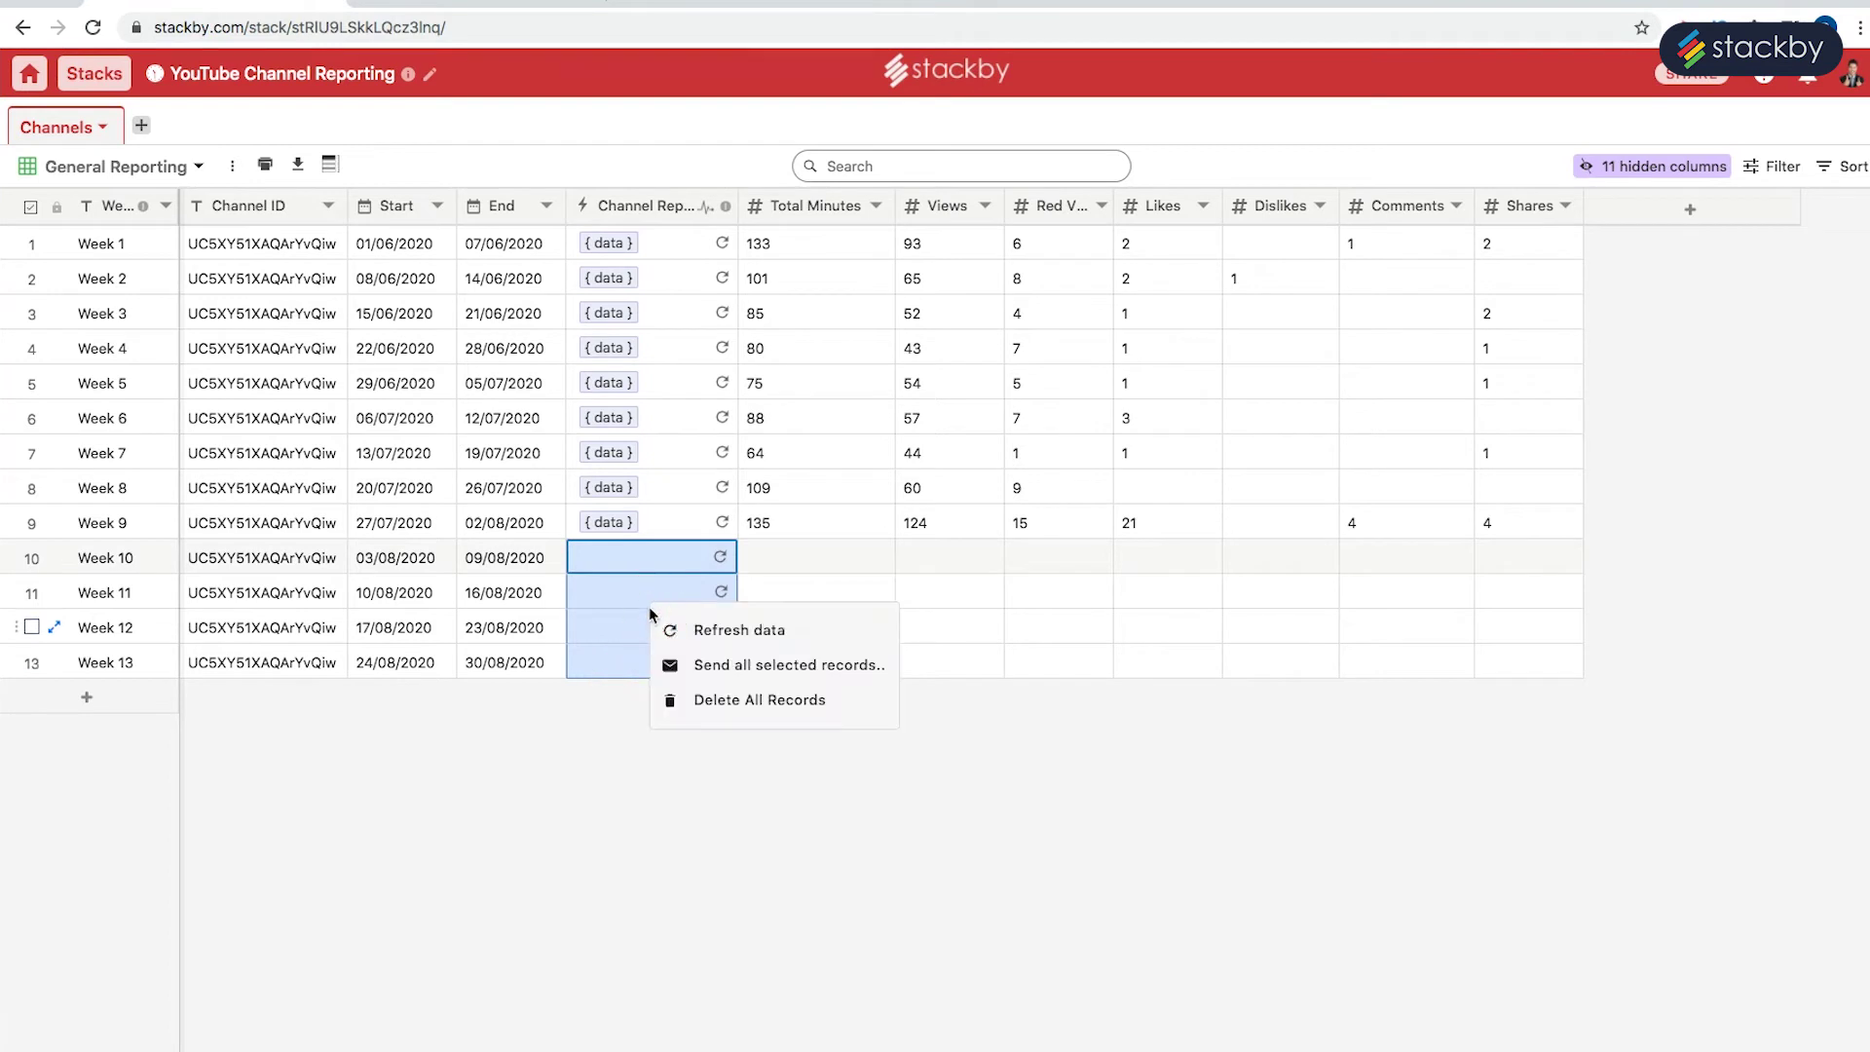
pyautogui.click(671, 631)
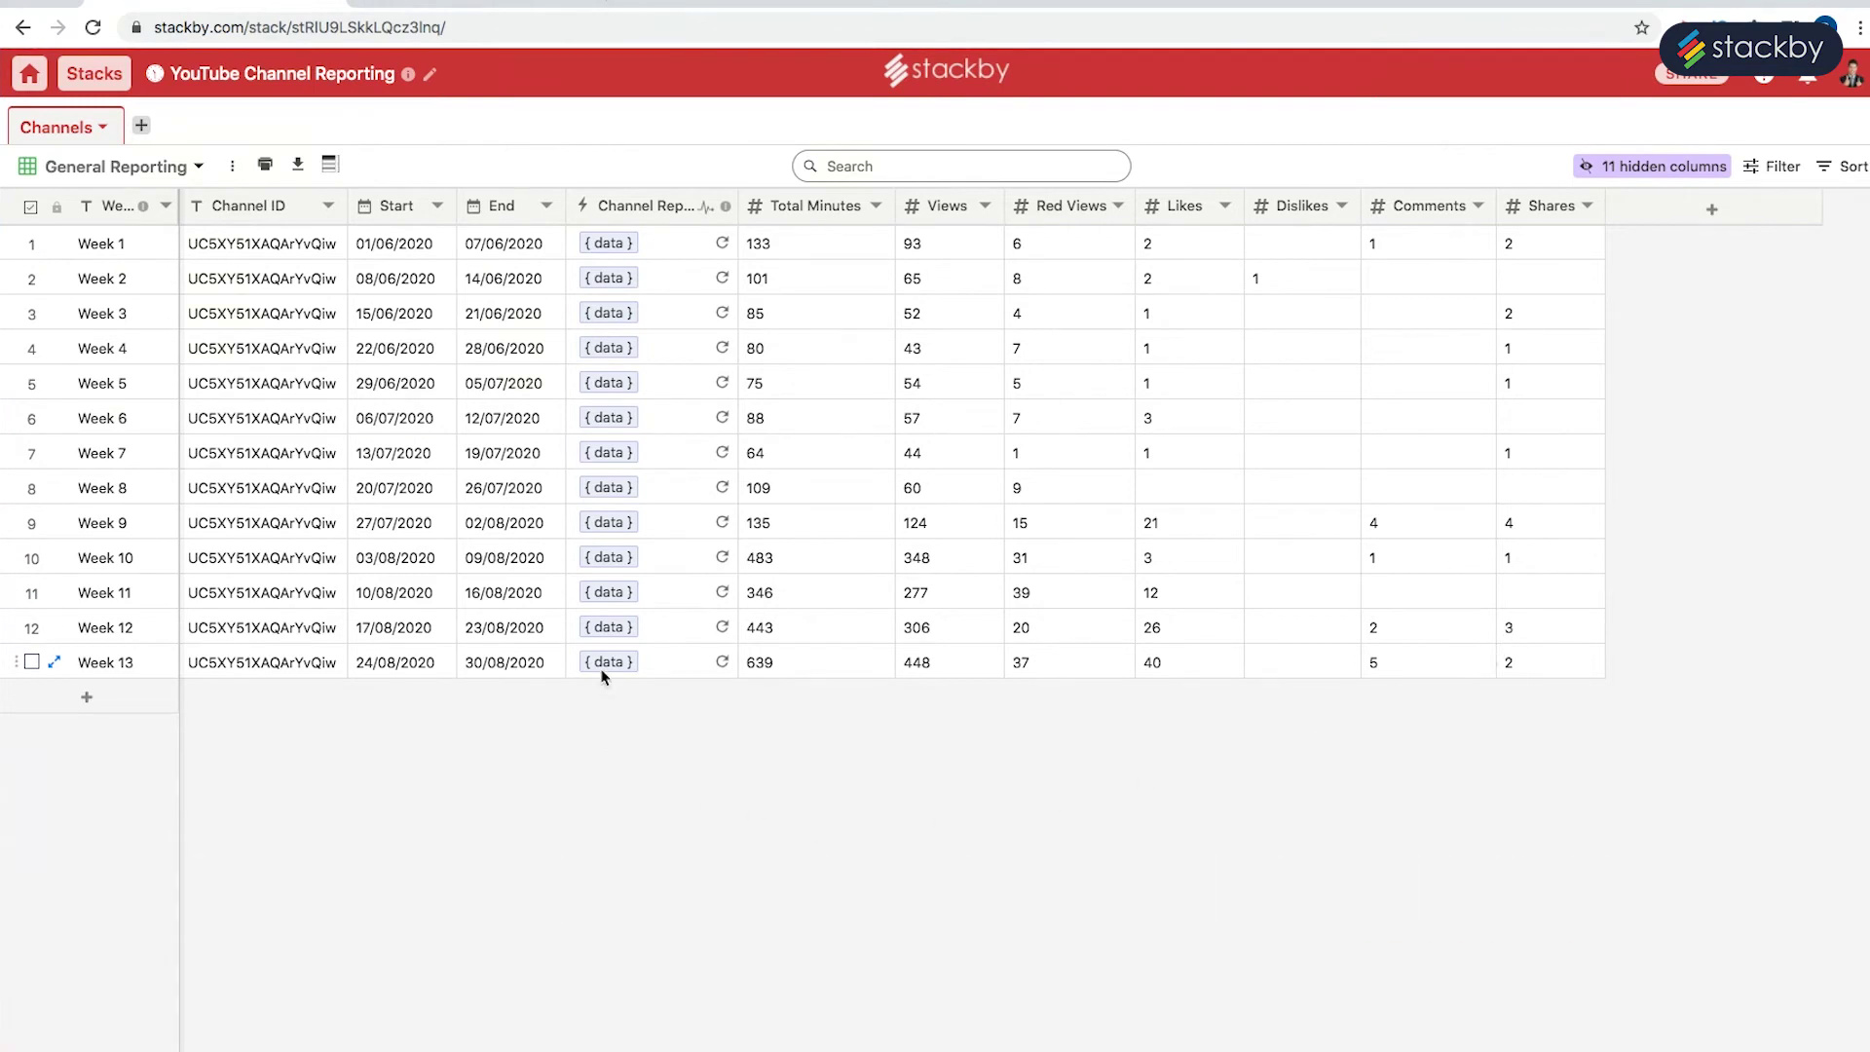
# Browse the Week 11 report data and try to create two columns from the views and redViews values.
pyautogui.click(612, 593)
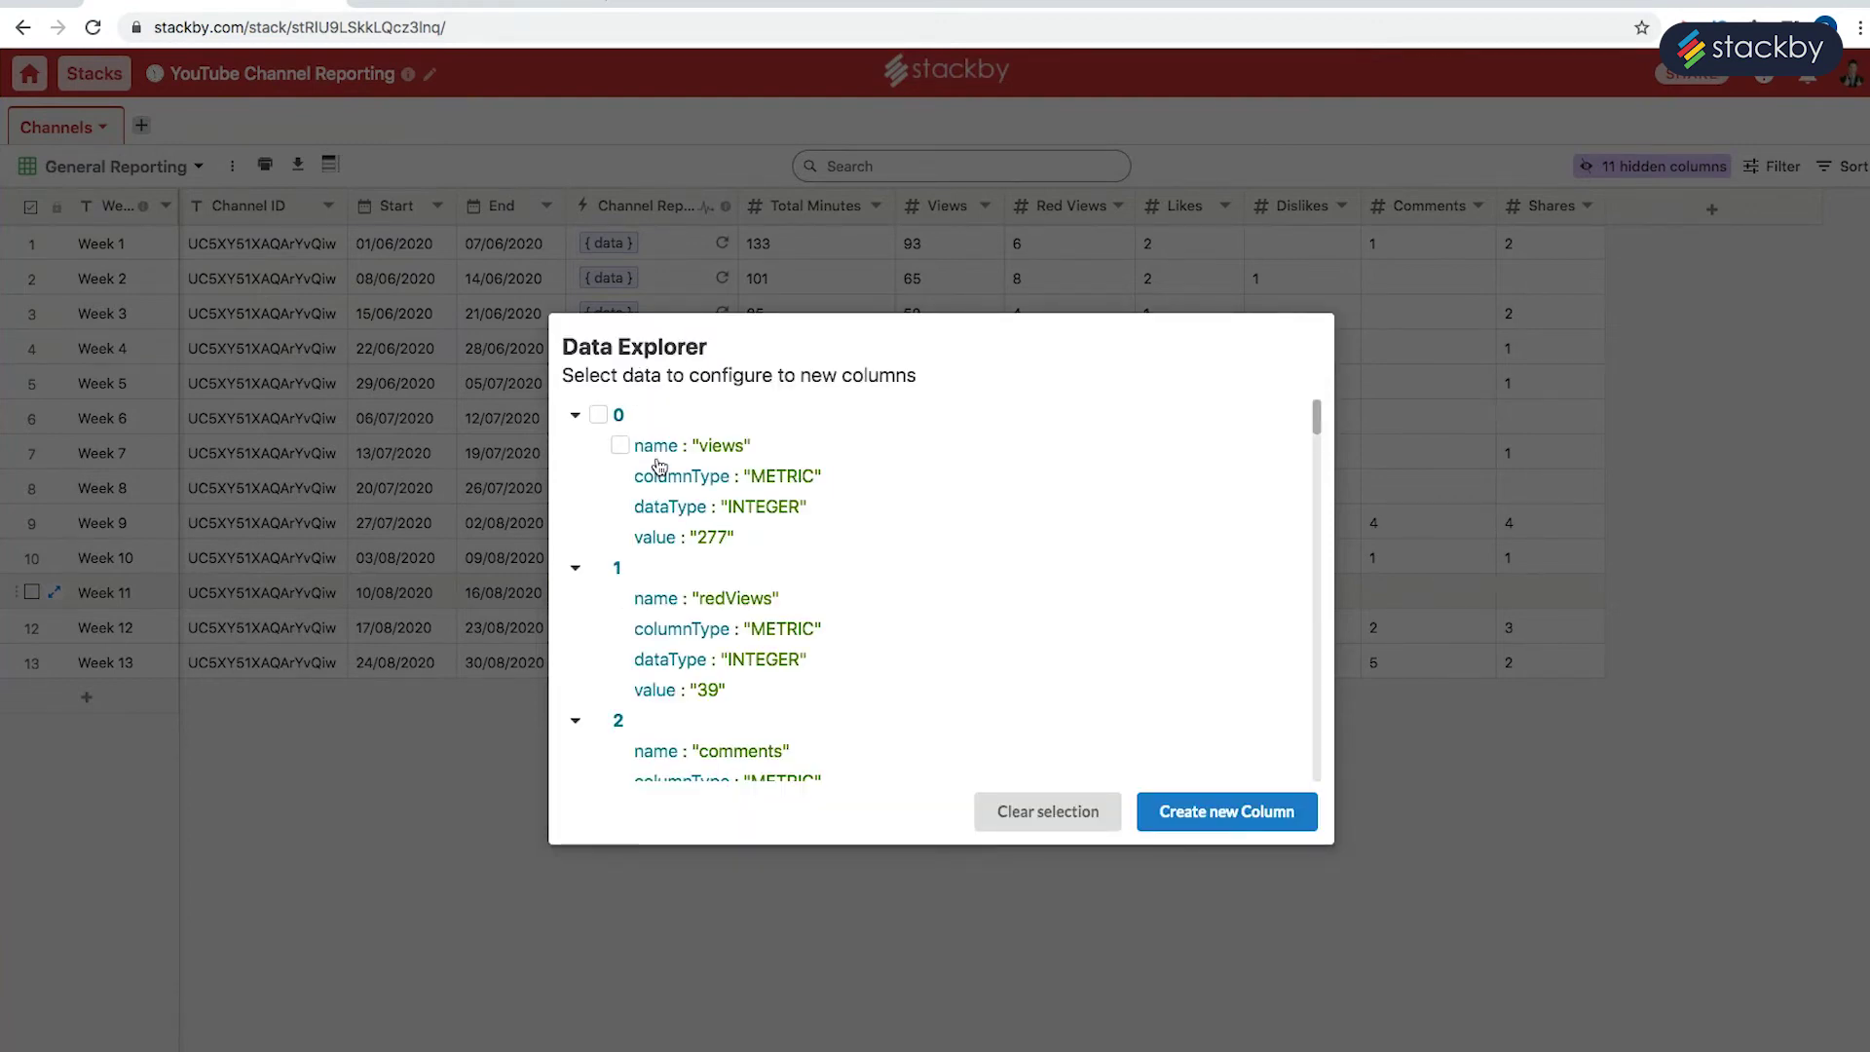
pyautogui.scroll(-1, 676, 520)
pyautogui.scroll(-5, 676, 520)
pyautogui.scroll(-5, 726, 640)
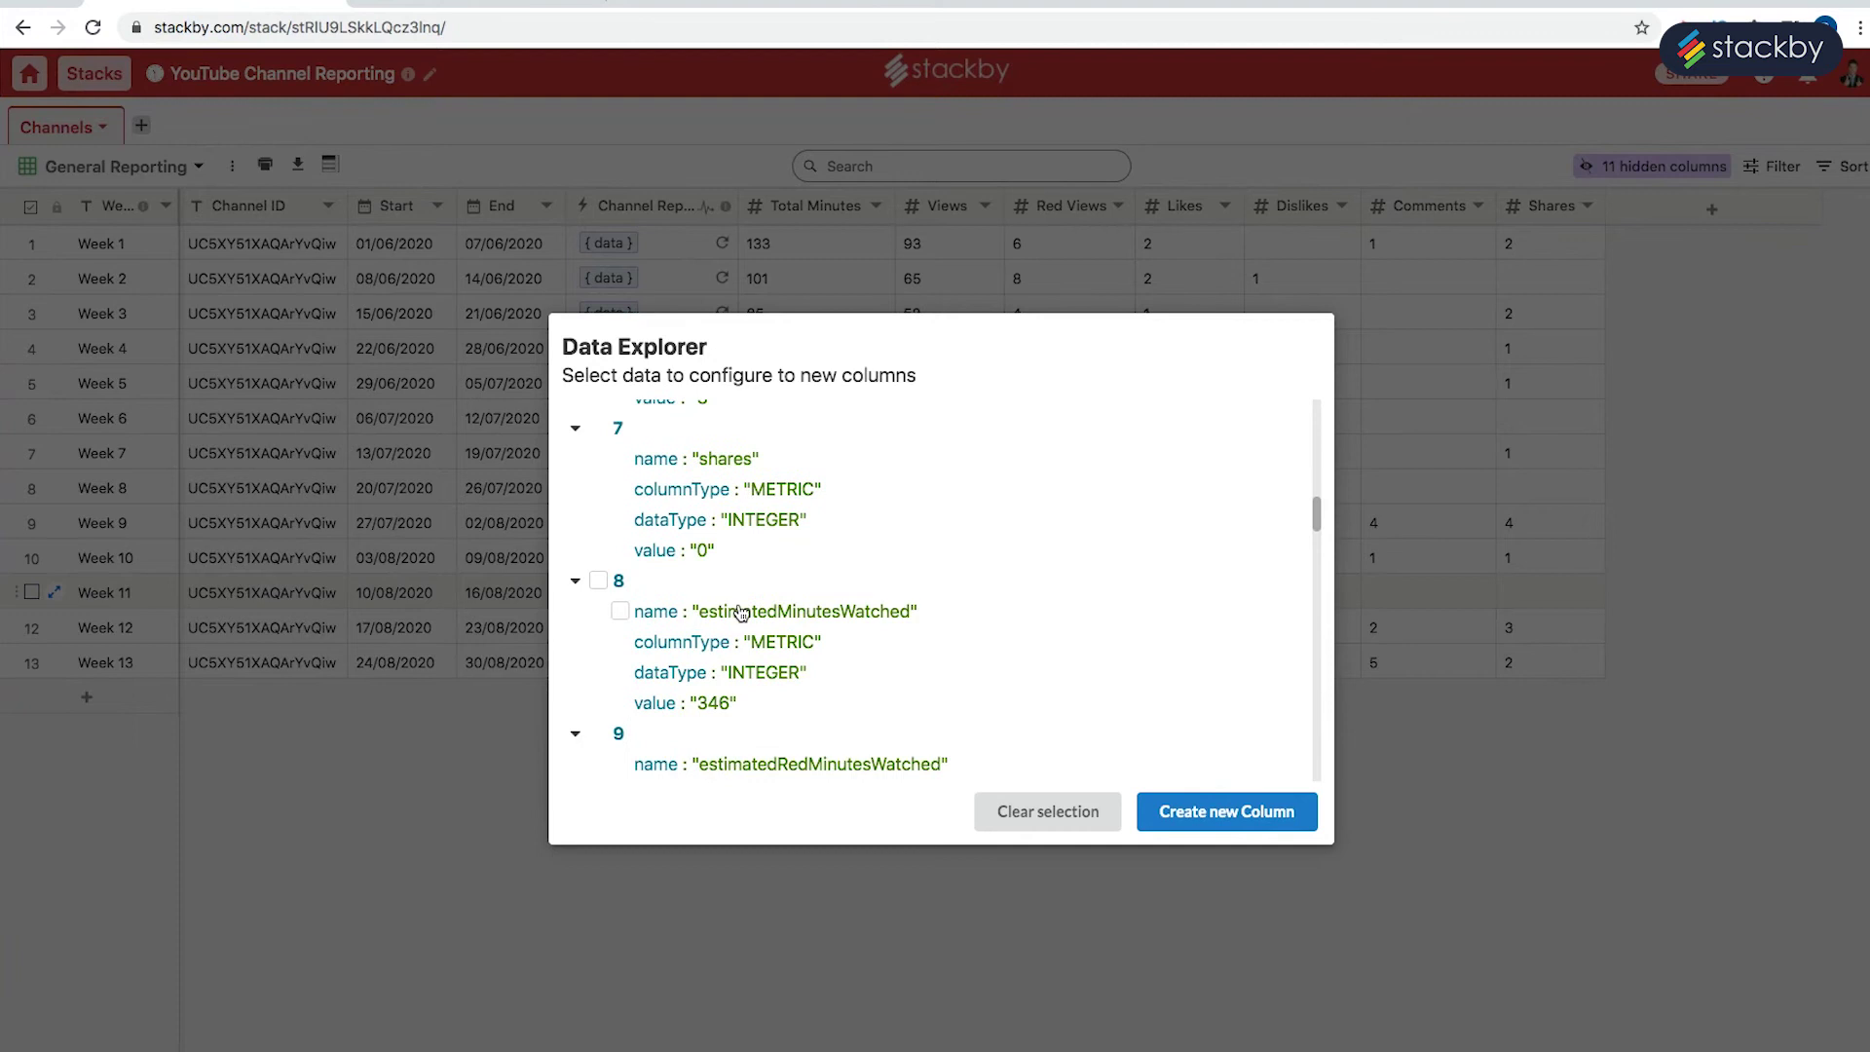
pyautogui.scroll(-1, 740, 612)
pyautogui.moveTo(1317, 516); pyautogui.dragTo(1319, 409)
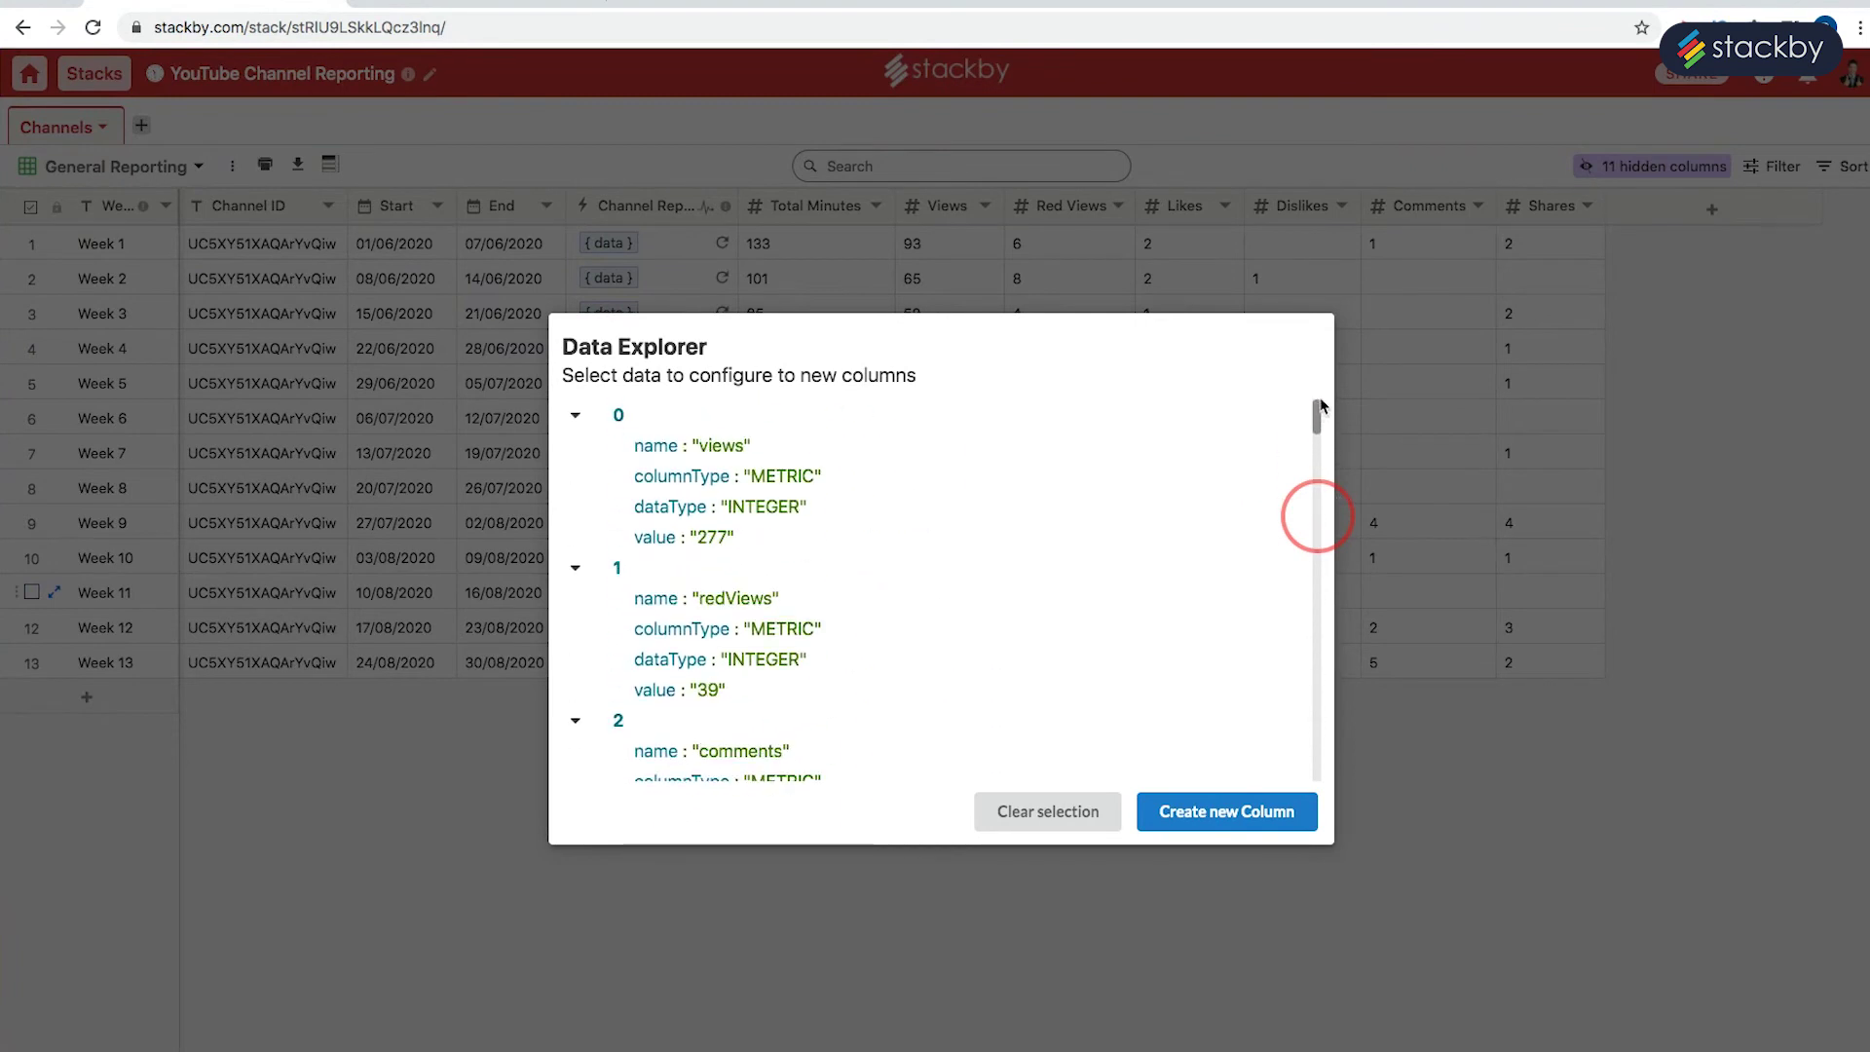
pyautogui.click(621, 539)
pyautogui.click(621, 690)
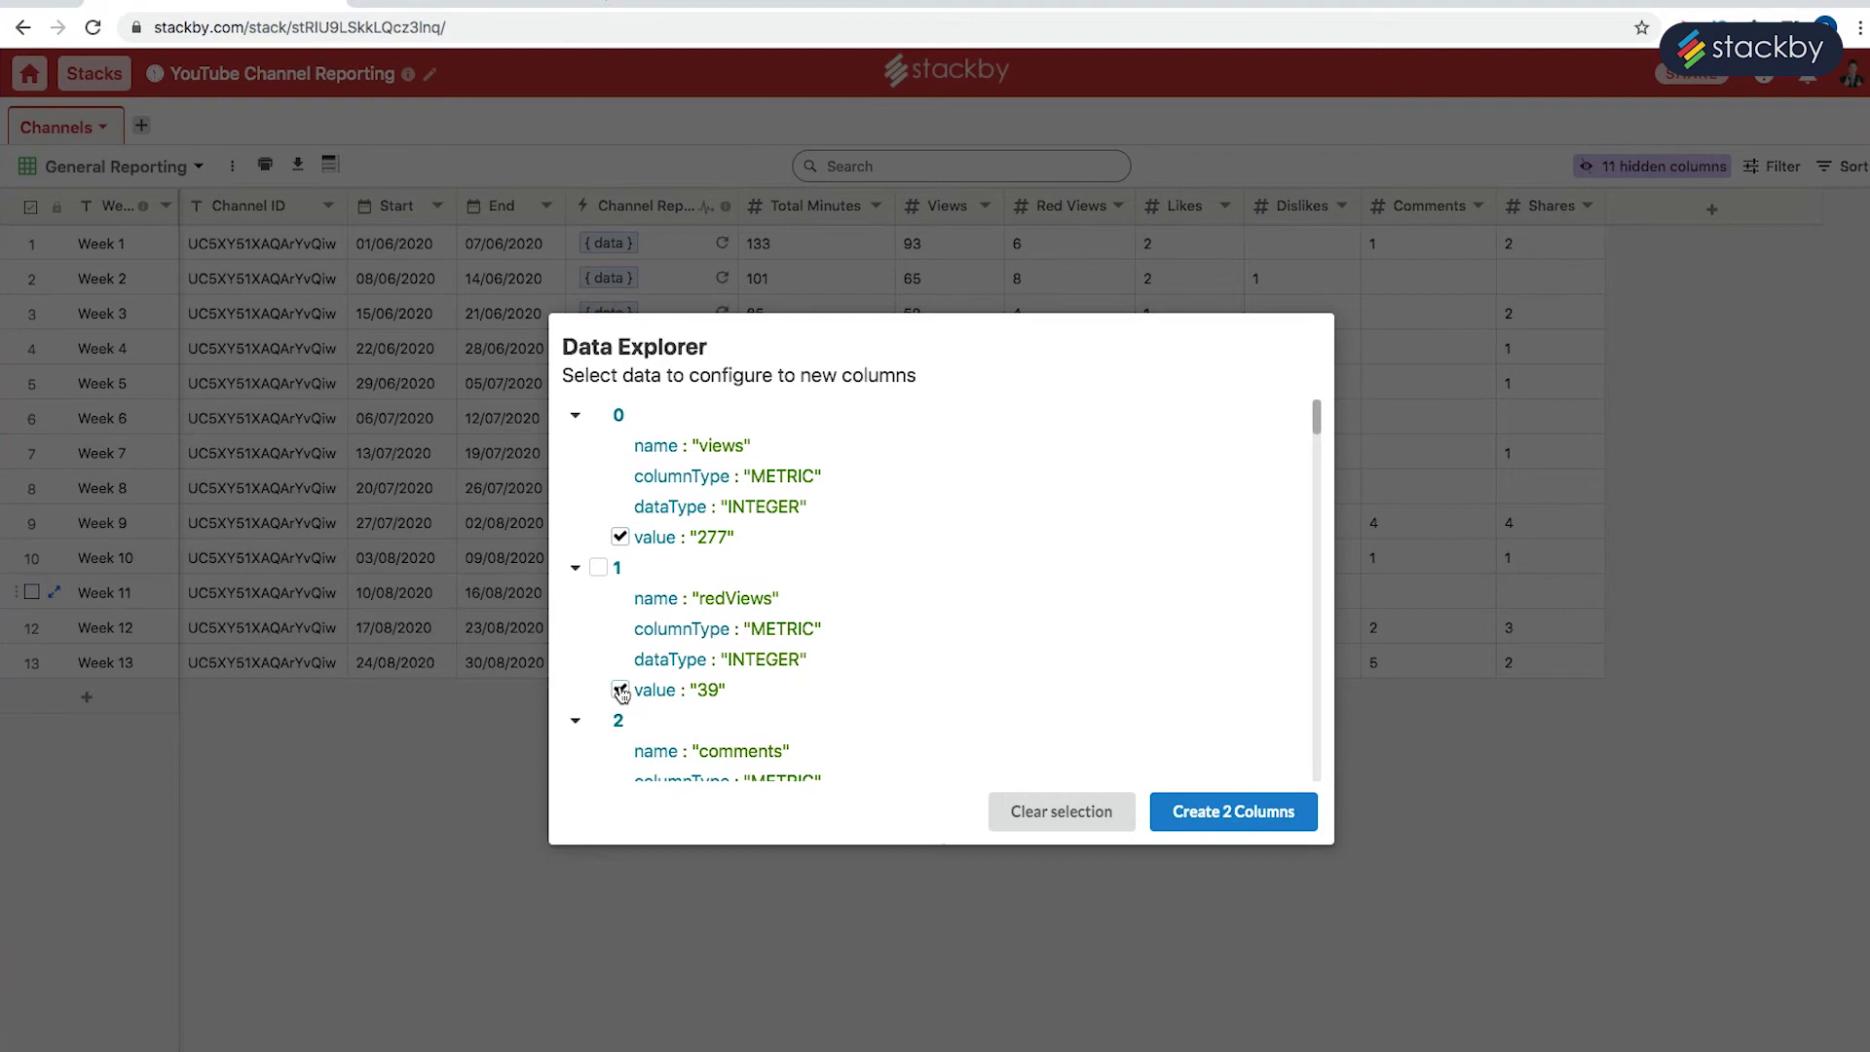
pyautogui.click(1229, 818)
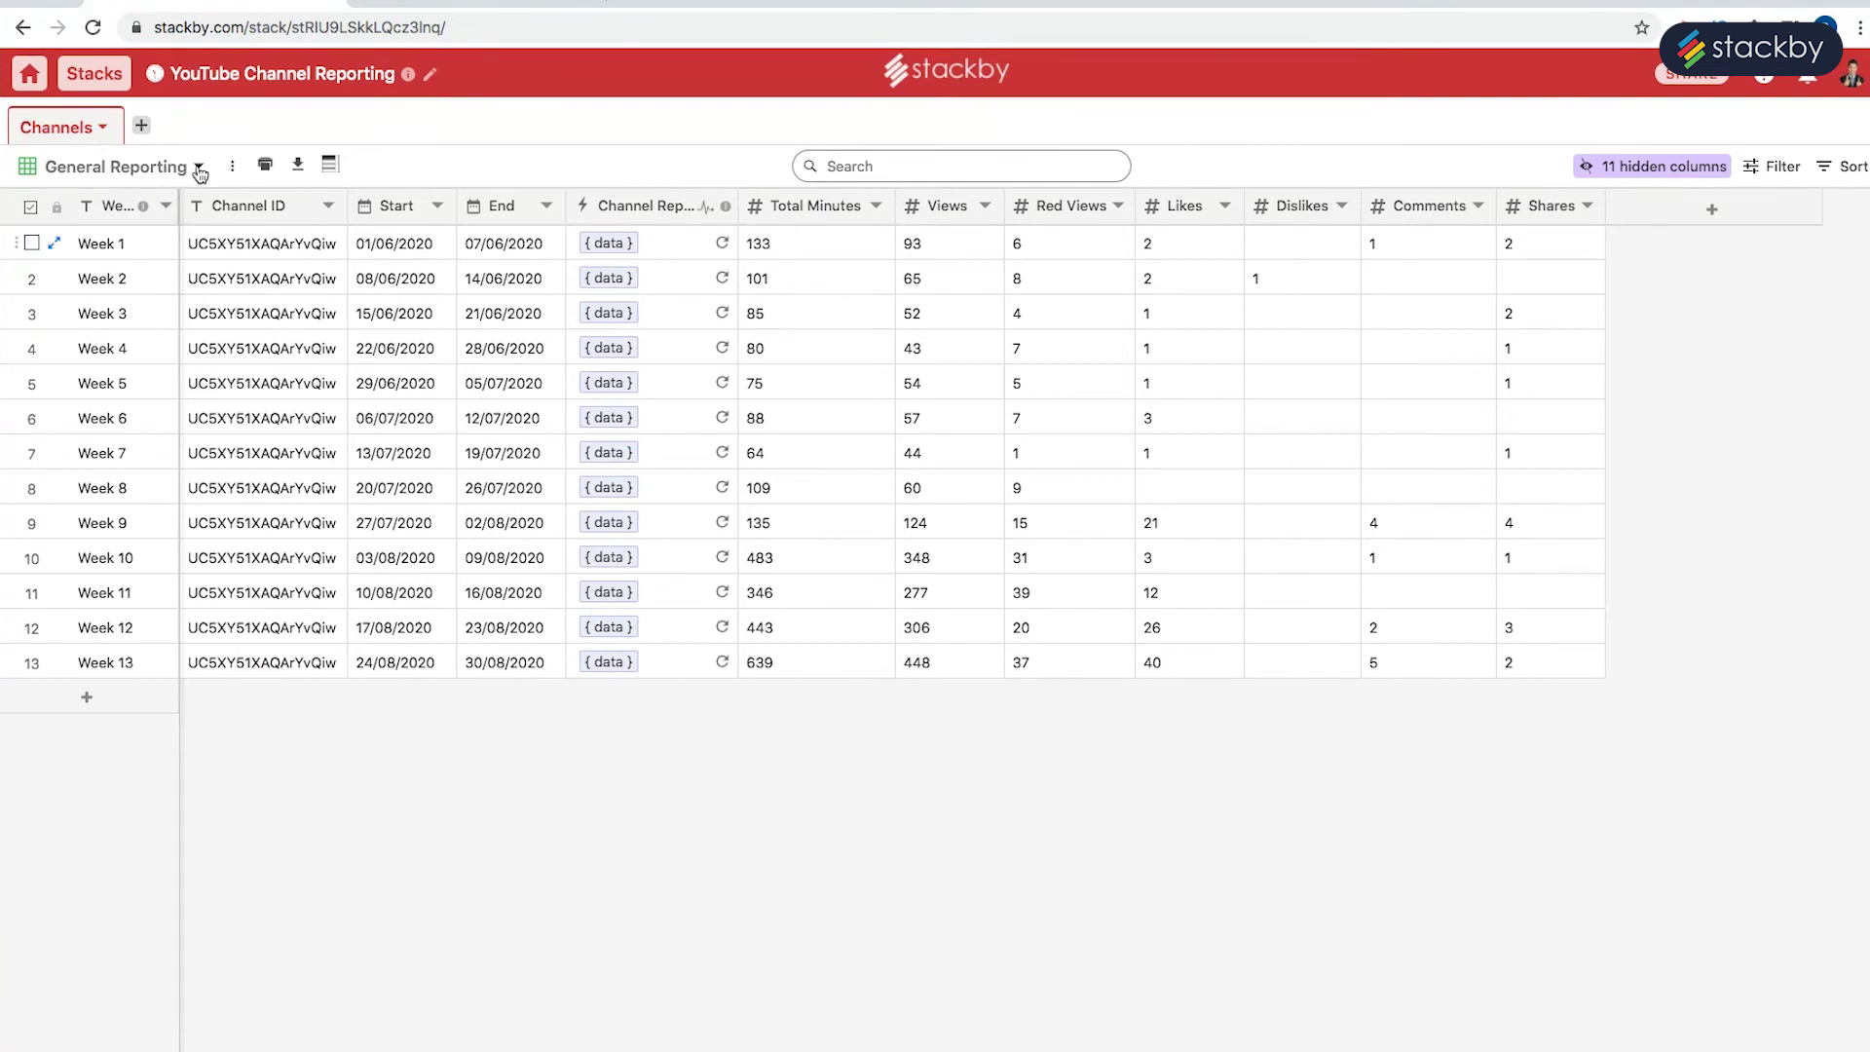
# Review the Subscribers view and the View Durations view of the Channels table.
pyautogui.click(807, 261)
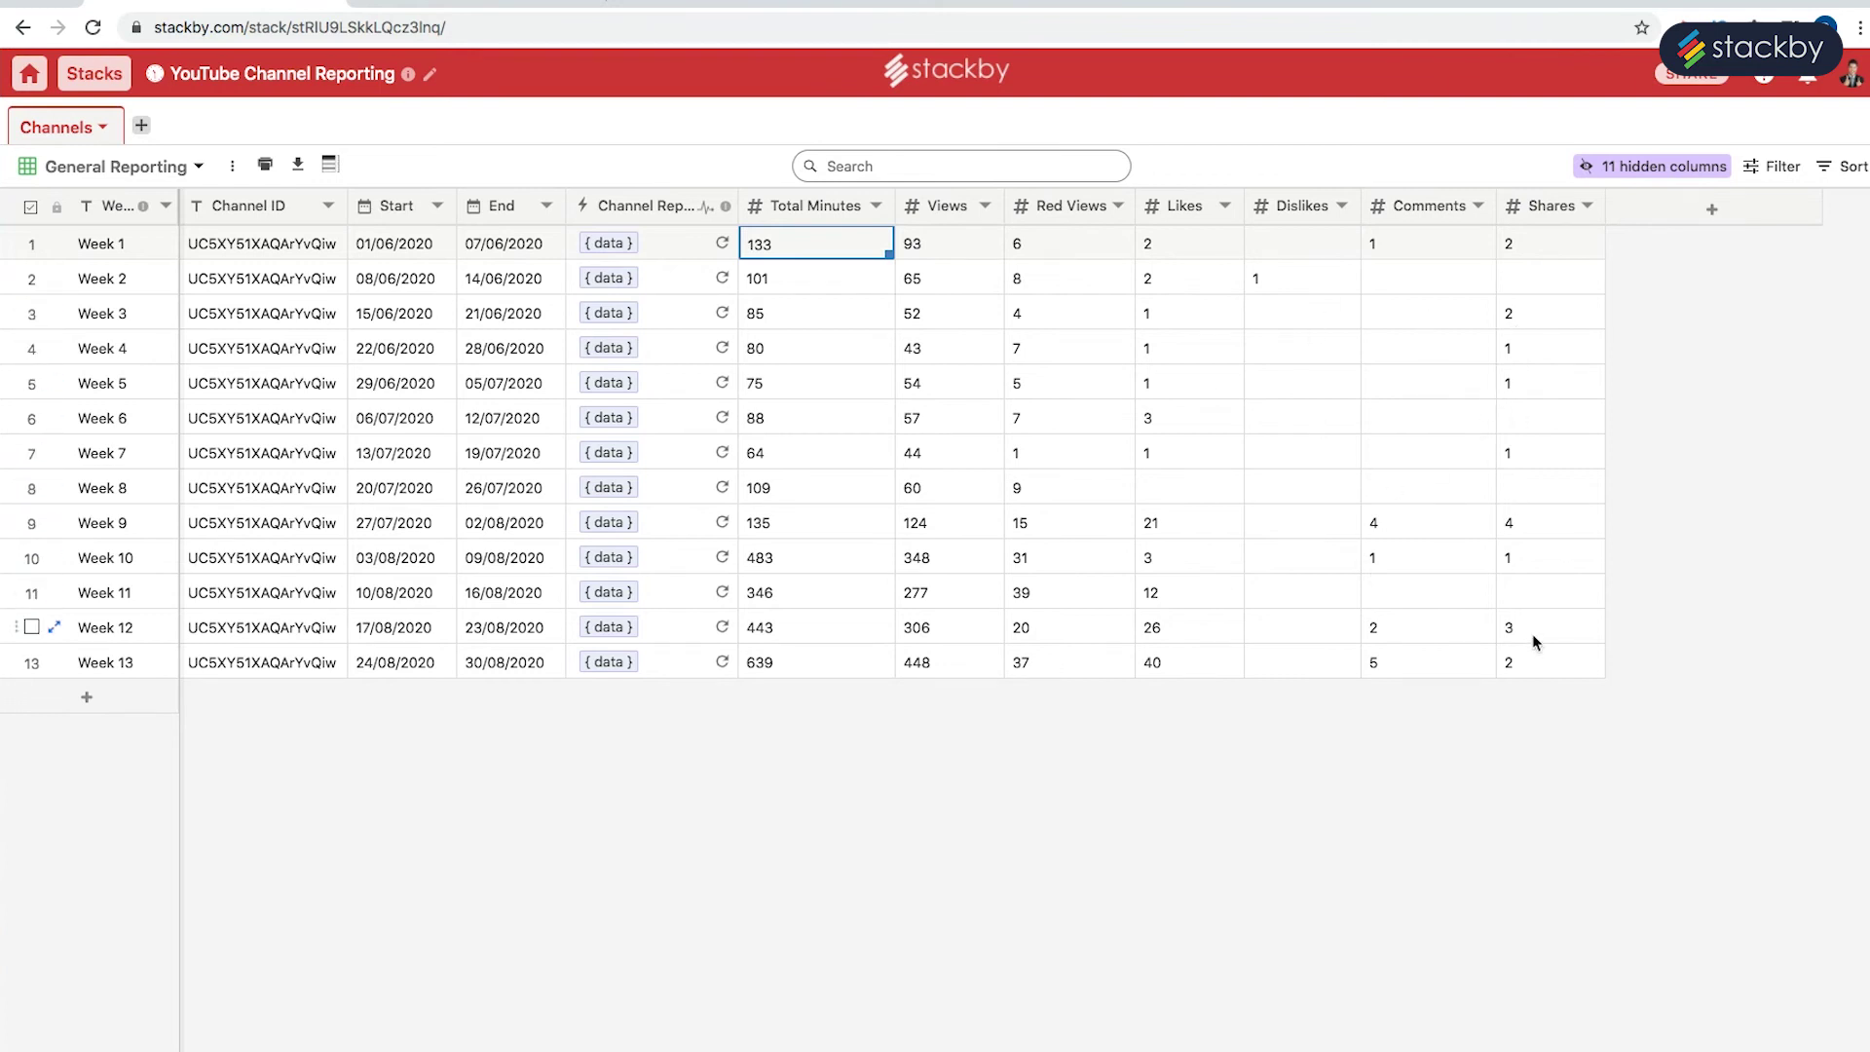
pyautogui.click(199, 170)
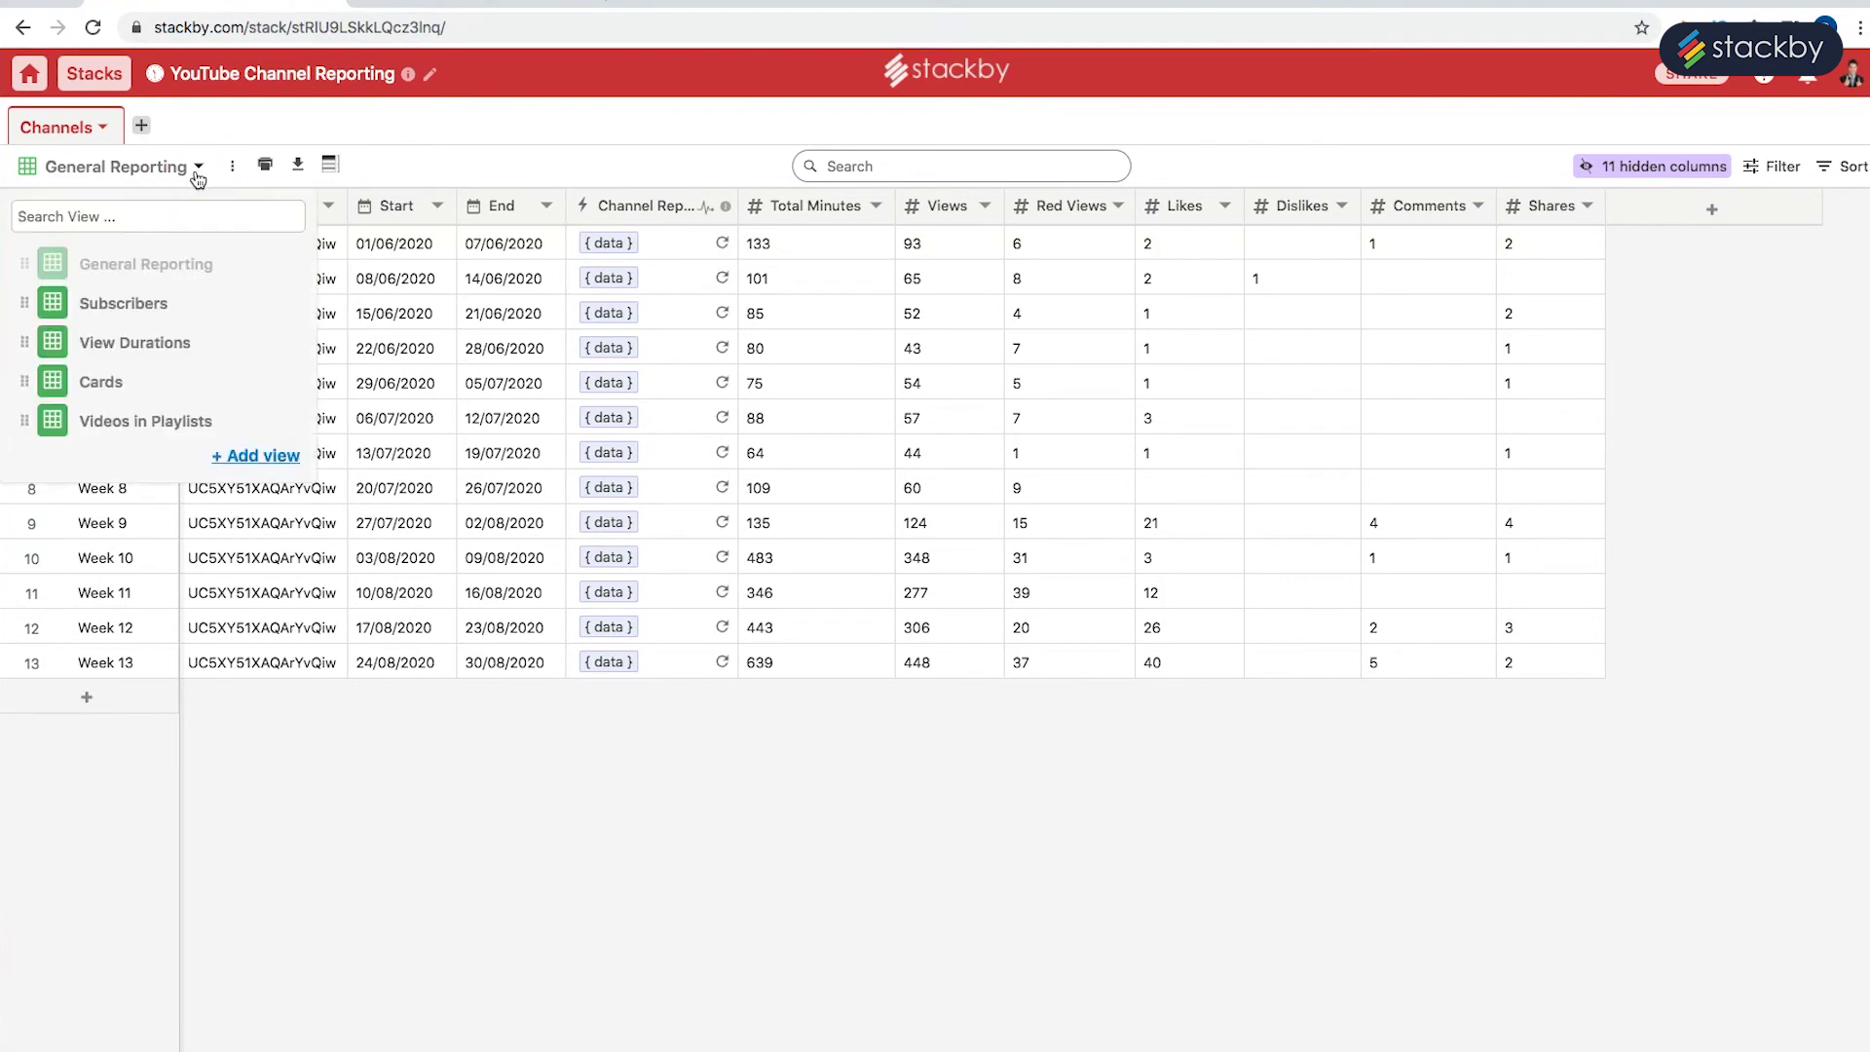
pyautogui.click(149, 304)
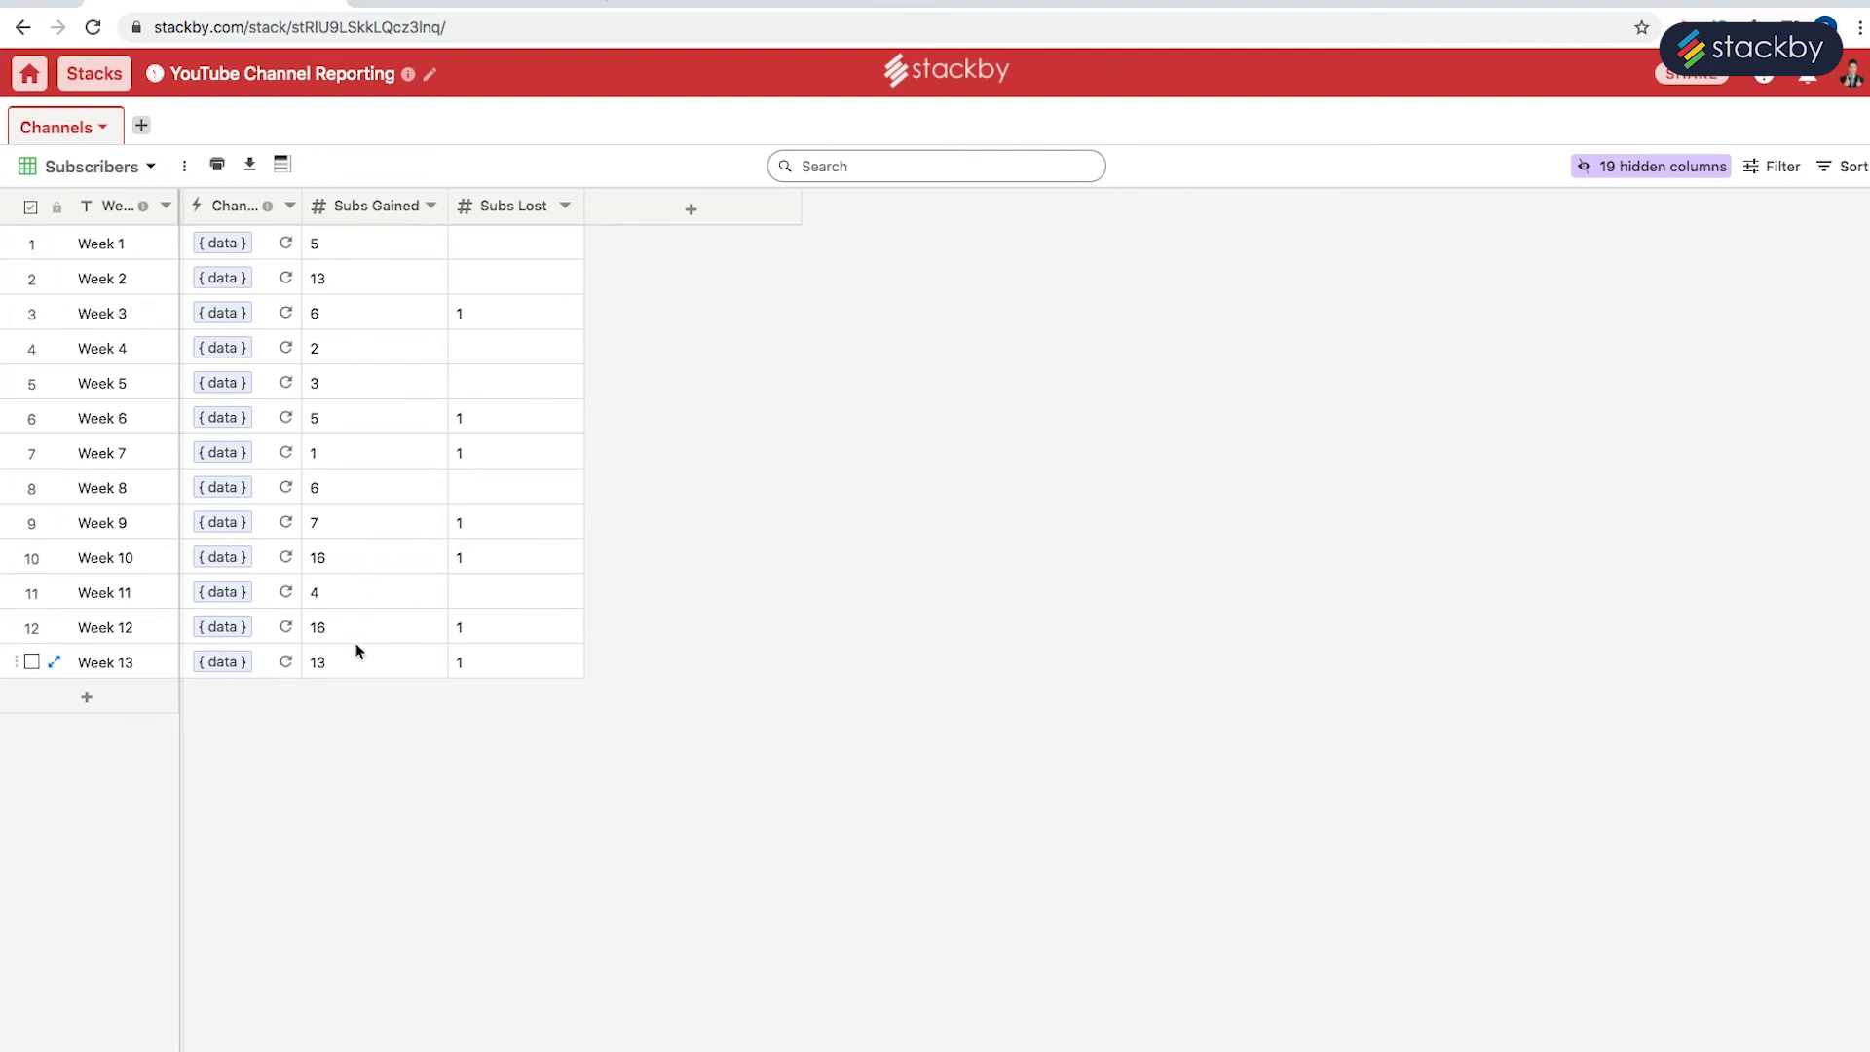
pyautogui.click(154, 171)
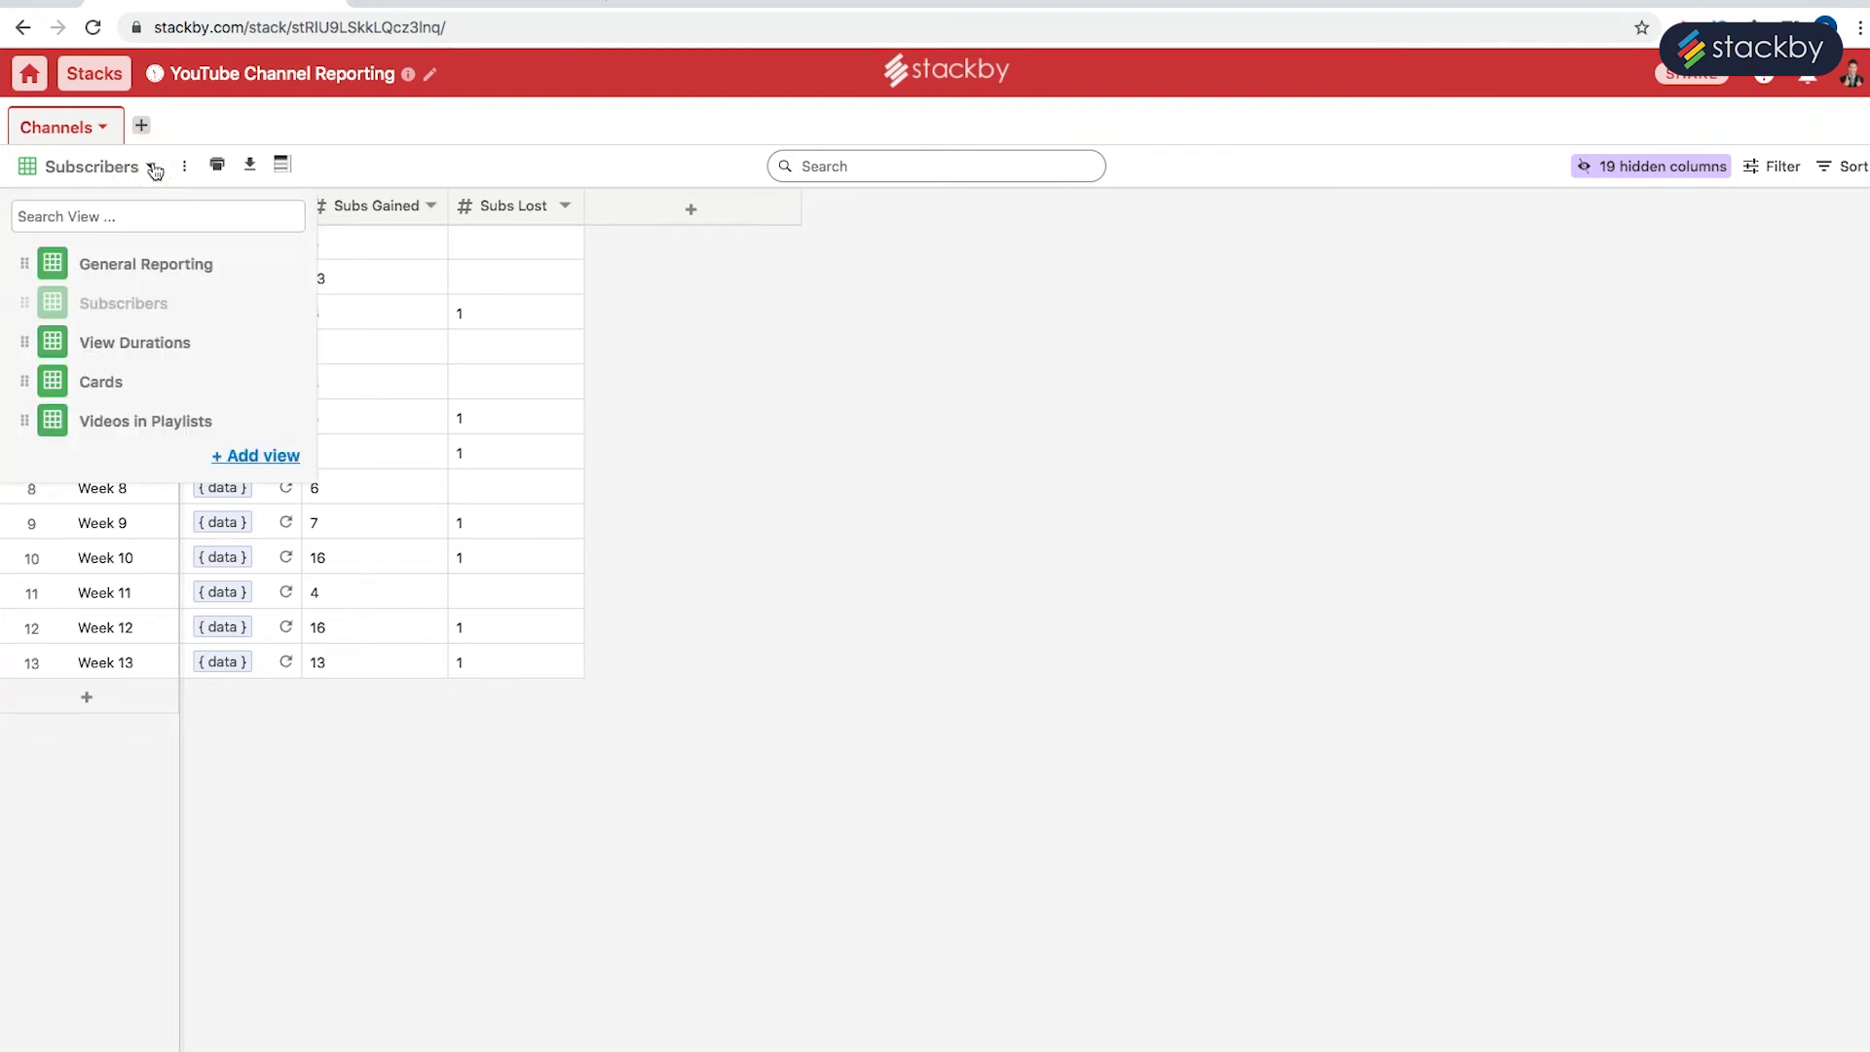
pyautogui.click(155, 341)
pyautogui.click(411, 276)
pyautogui.moveTo(492, 211); pyautogui.dragTo(718, 201)
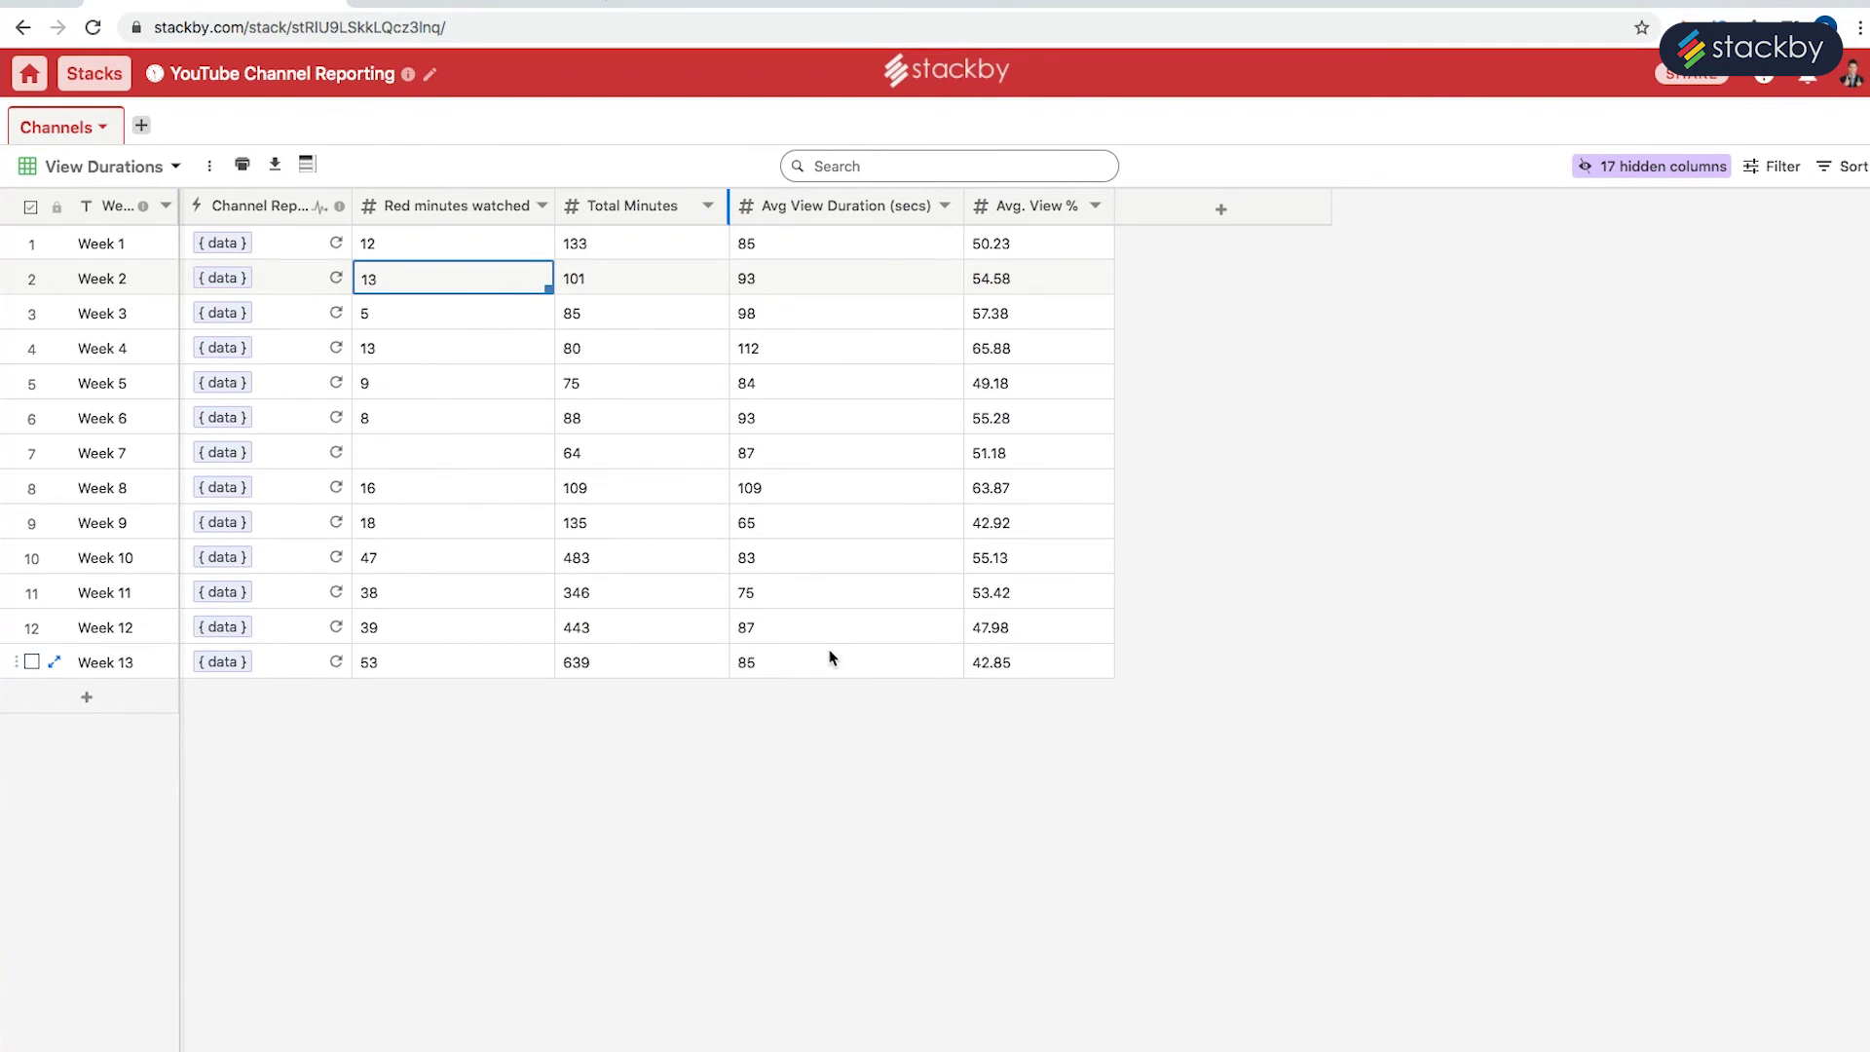
# Review the Cards and Videos in Playlists views, and return to the General Reporting view.
pyautogui.click(175, 167)
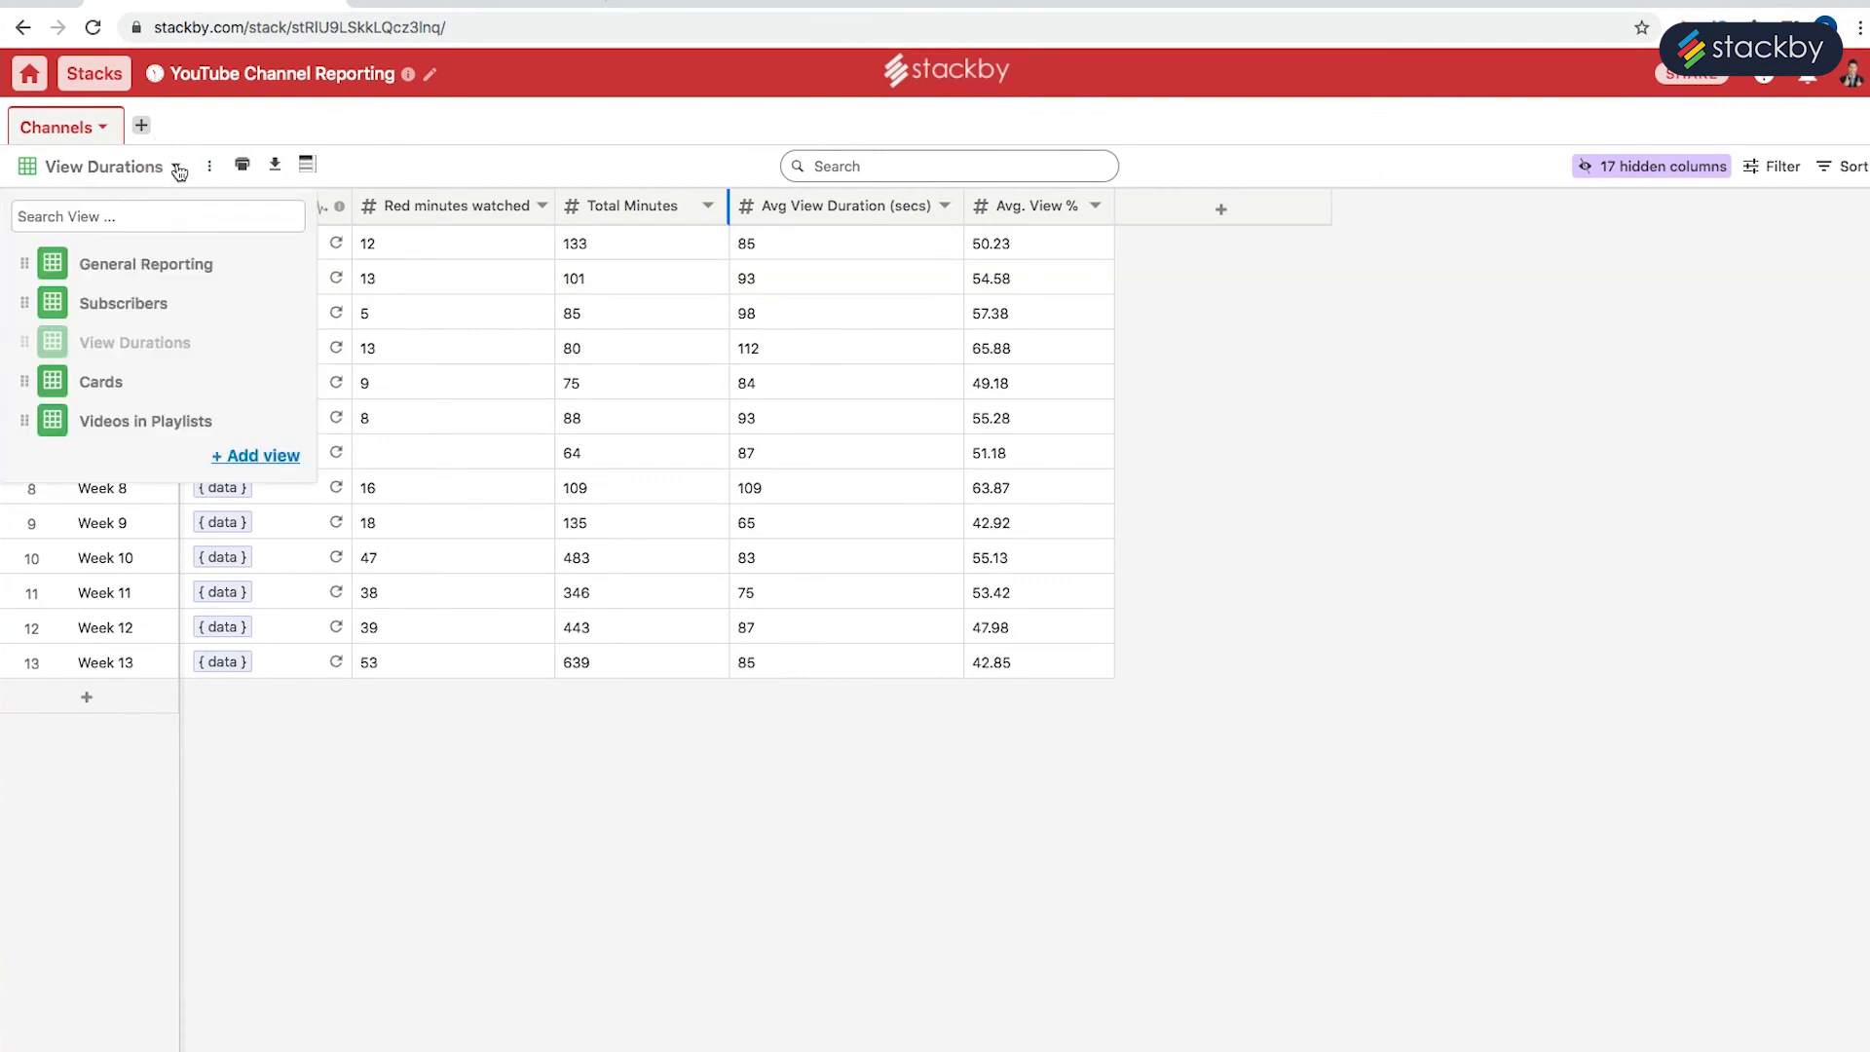
pyautogui.click(161, 385)
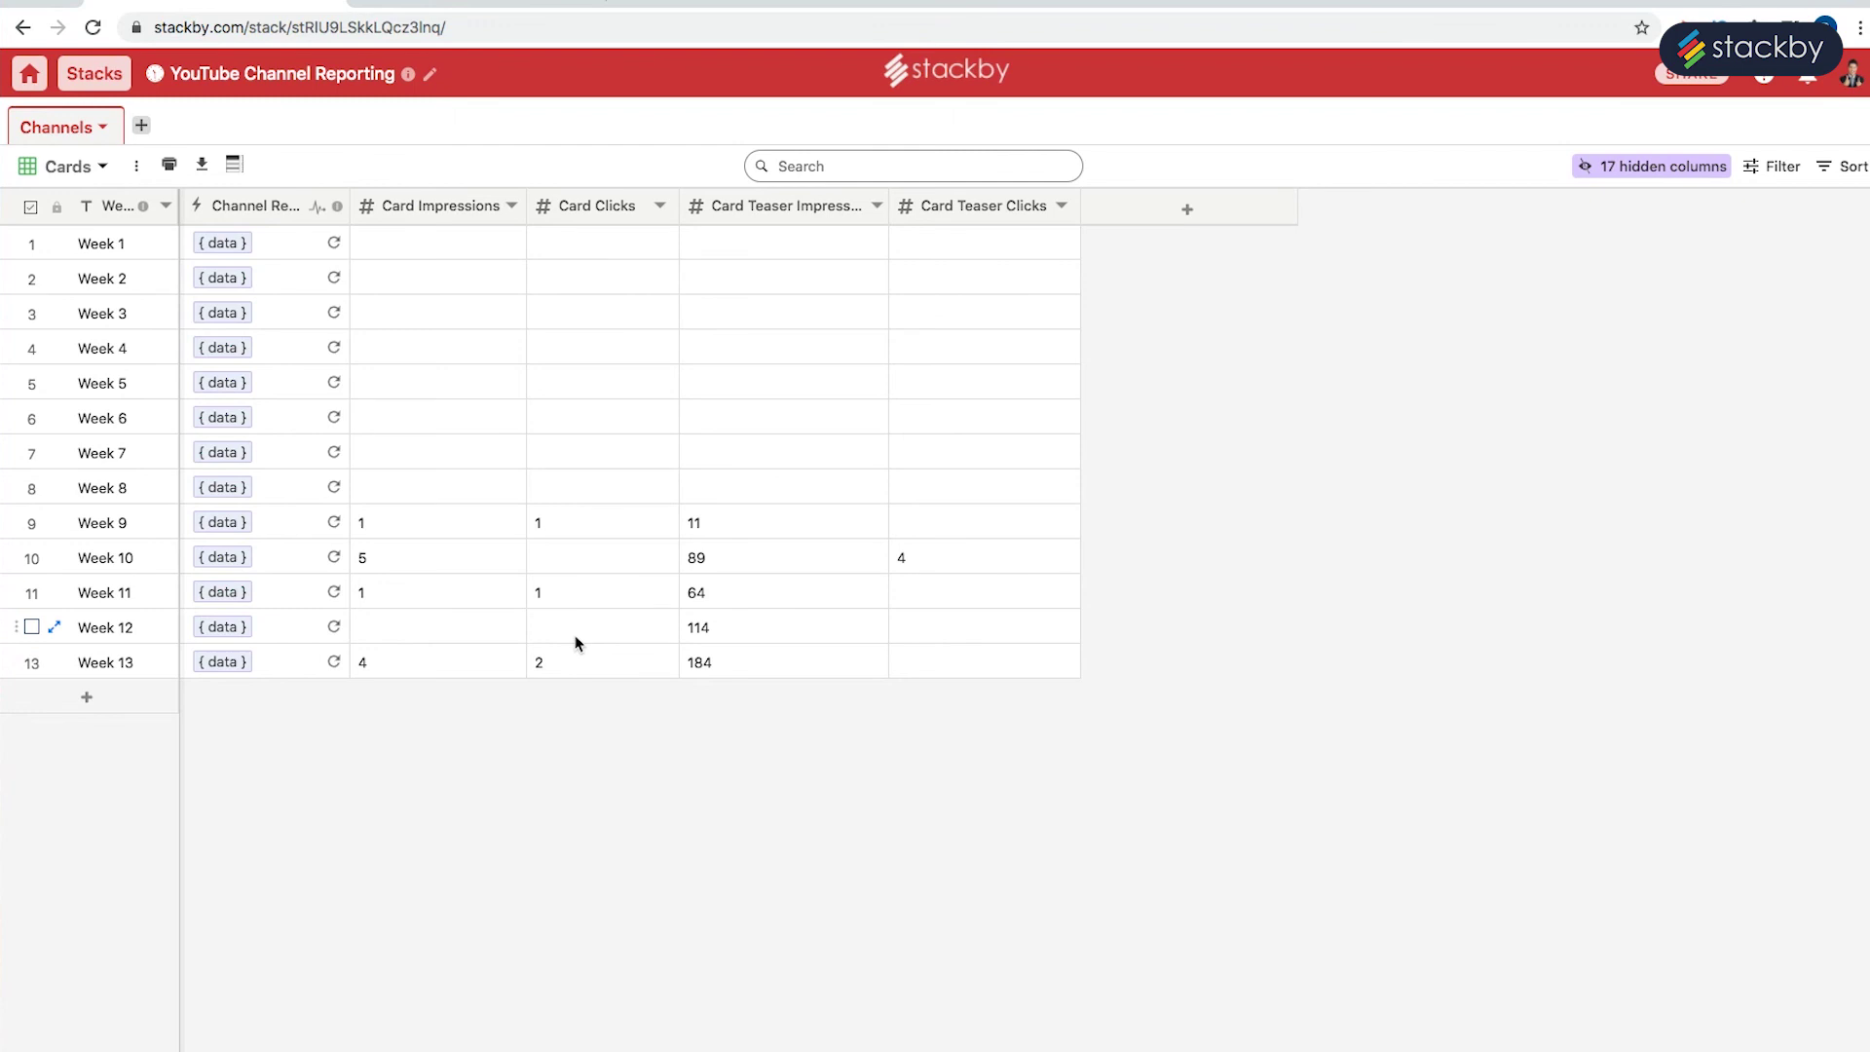
pyautogui.click(107, 168)
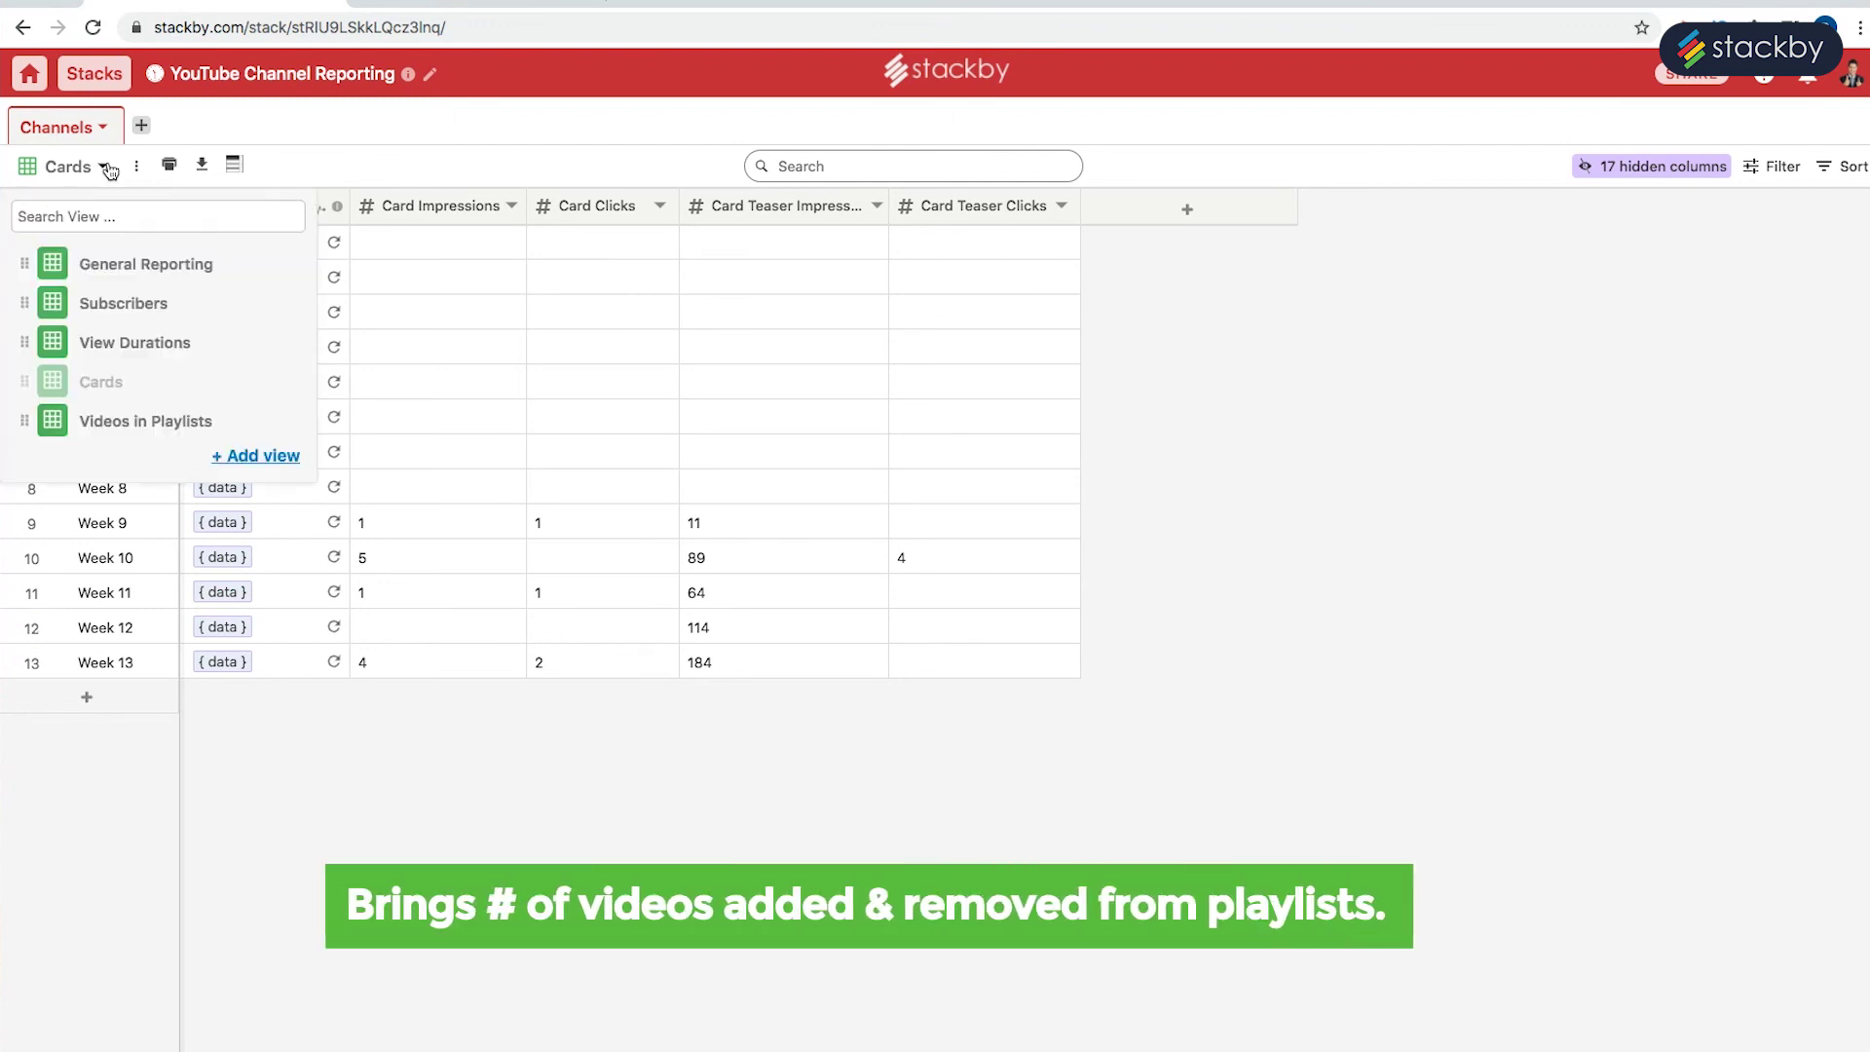
pyautogui.click(168, 420)
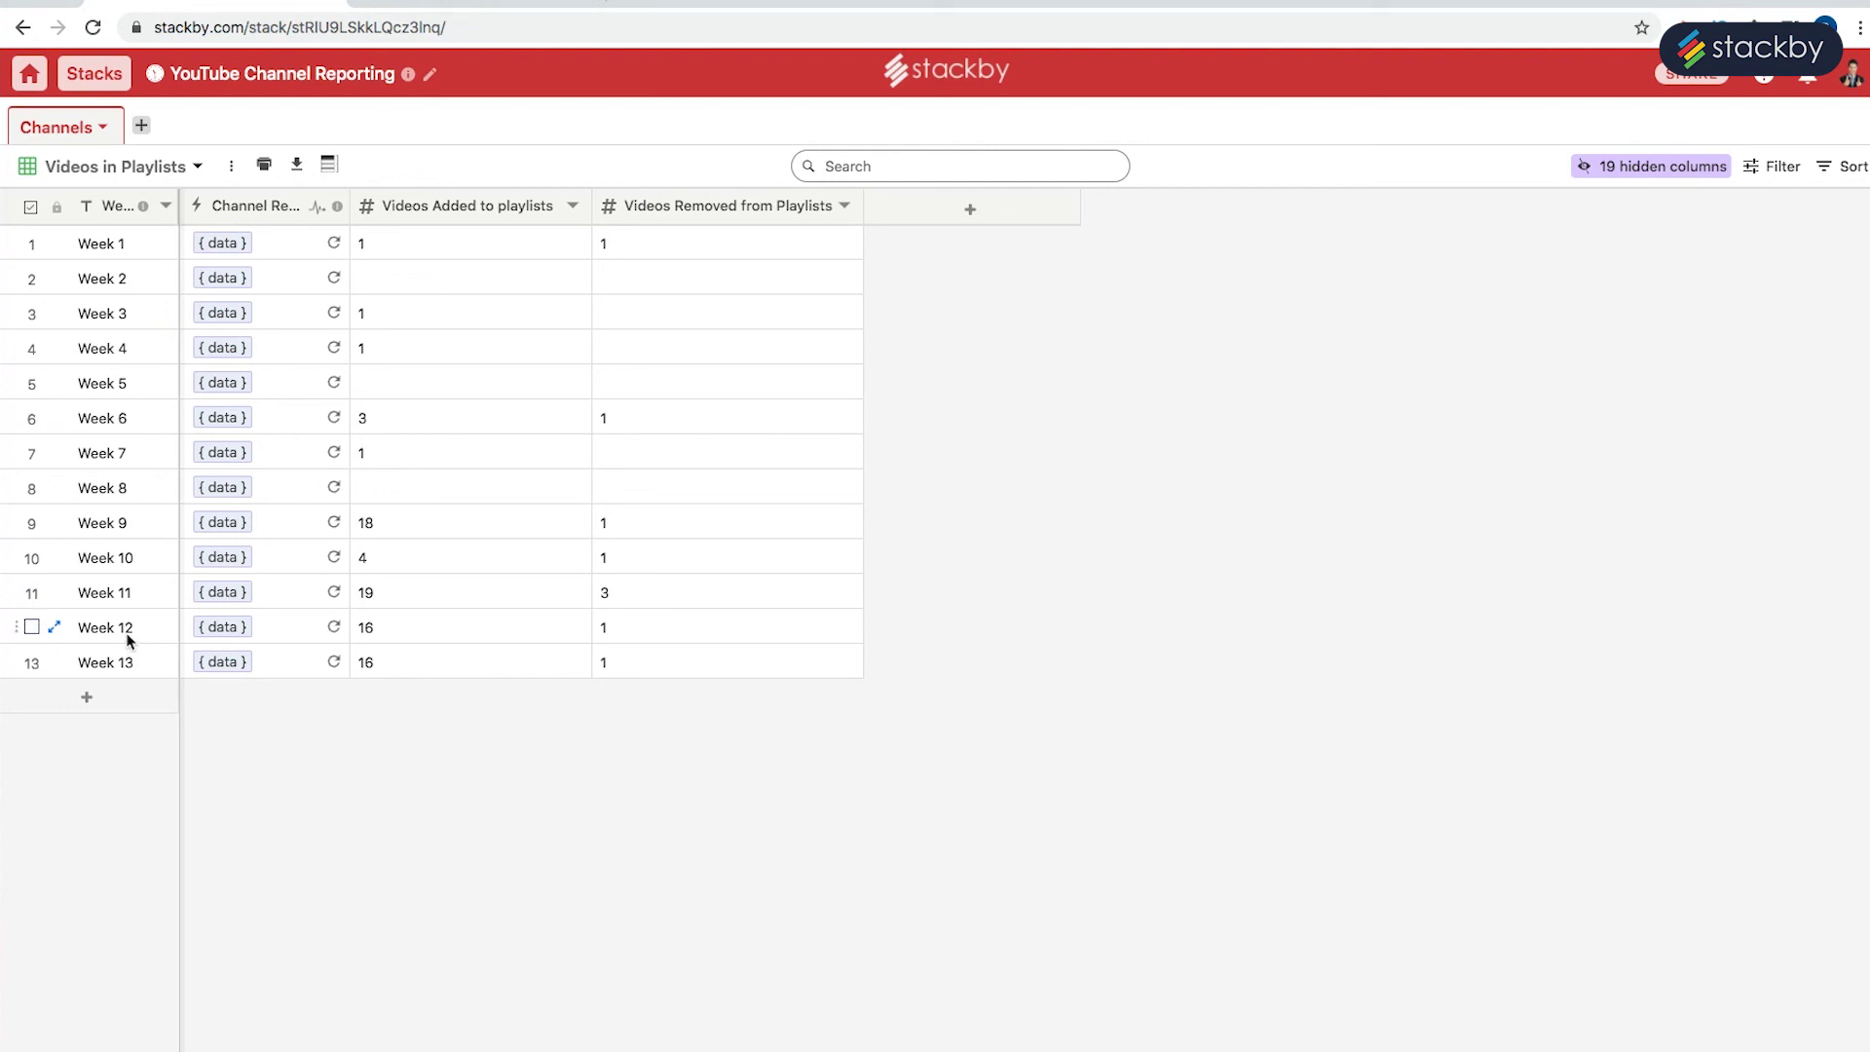
pyautogui.click(194, 167)
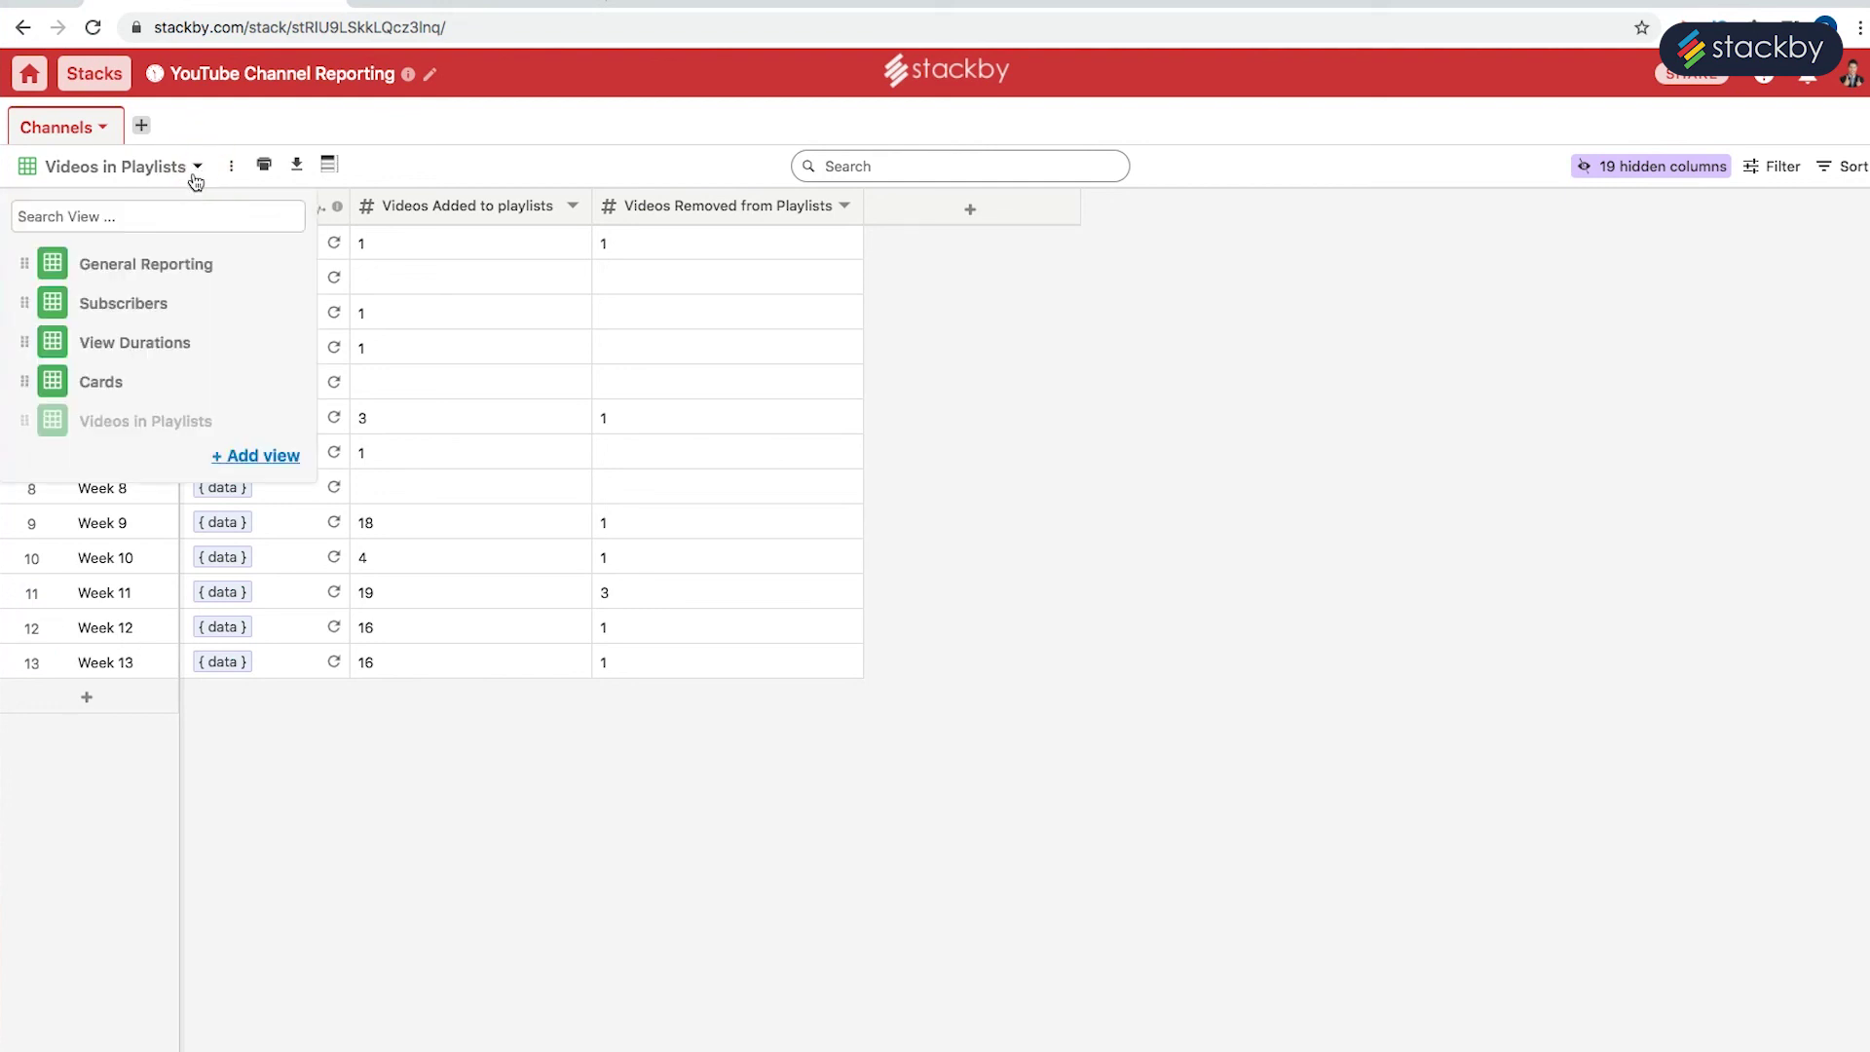
pyautogui.click(180, 268)
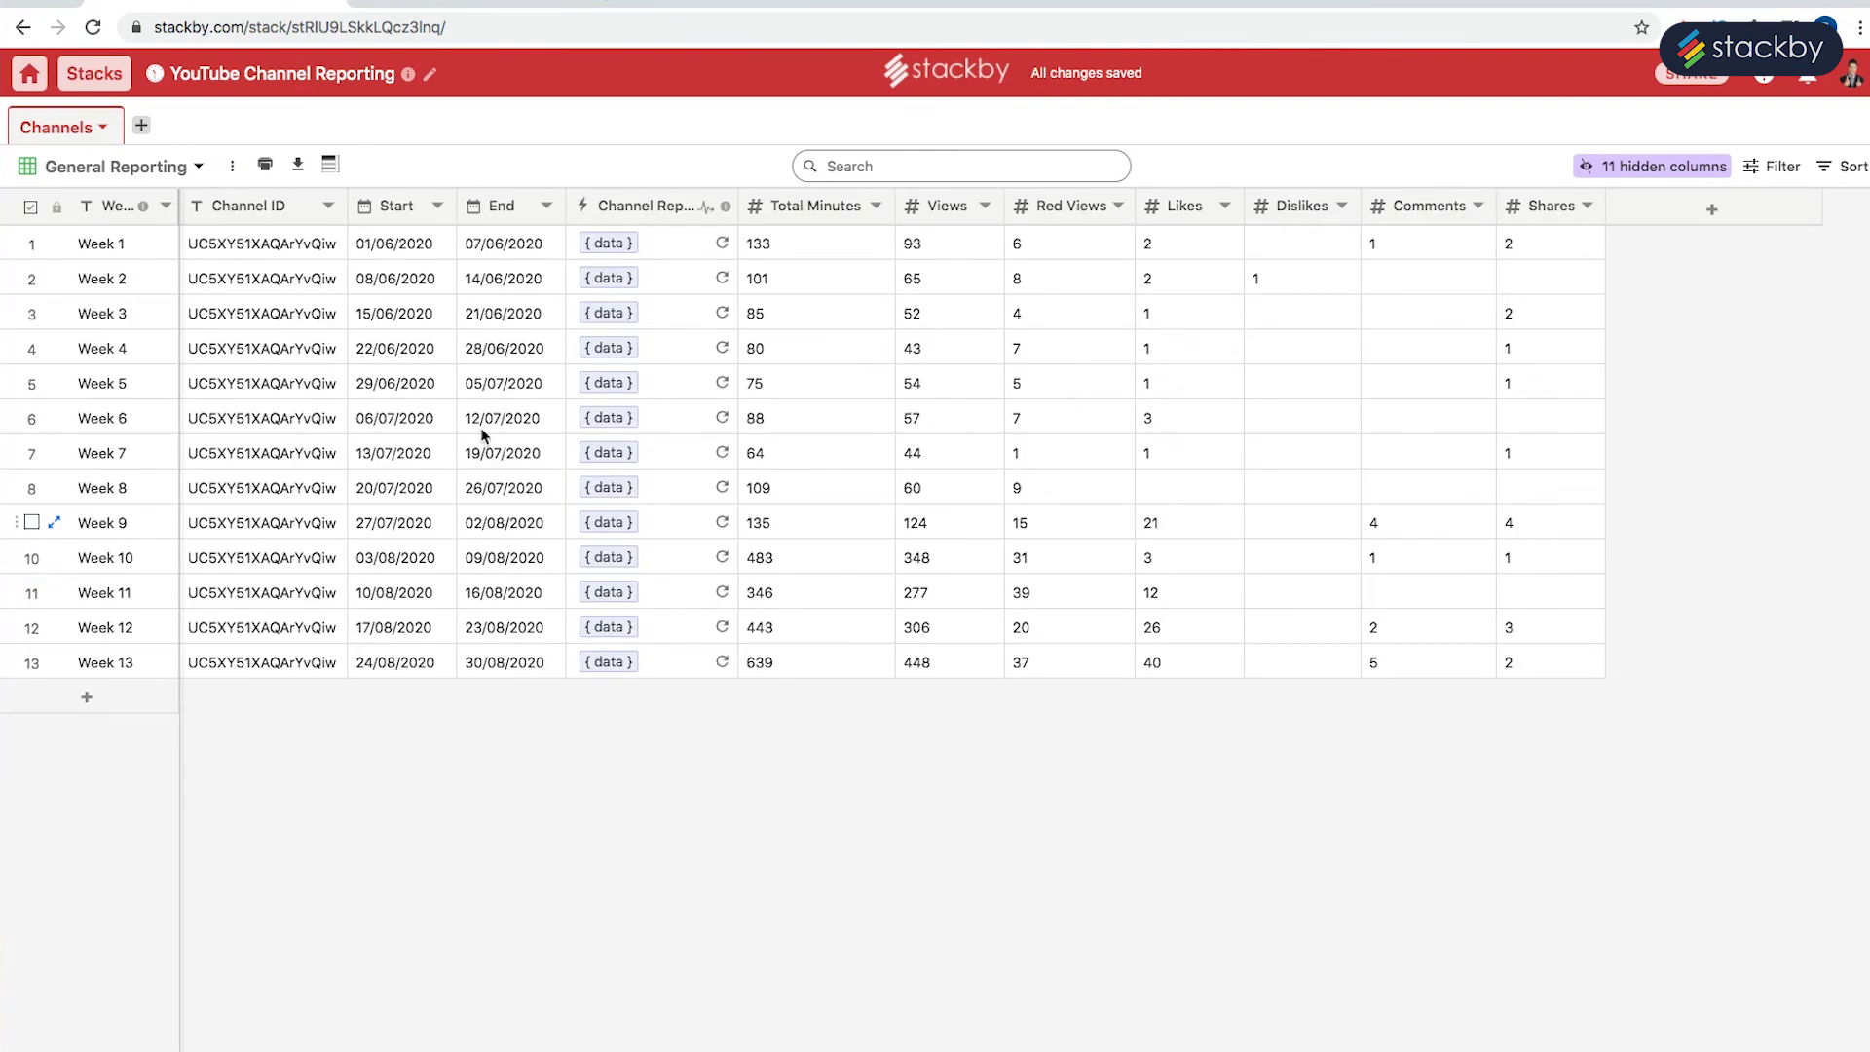